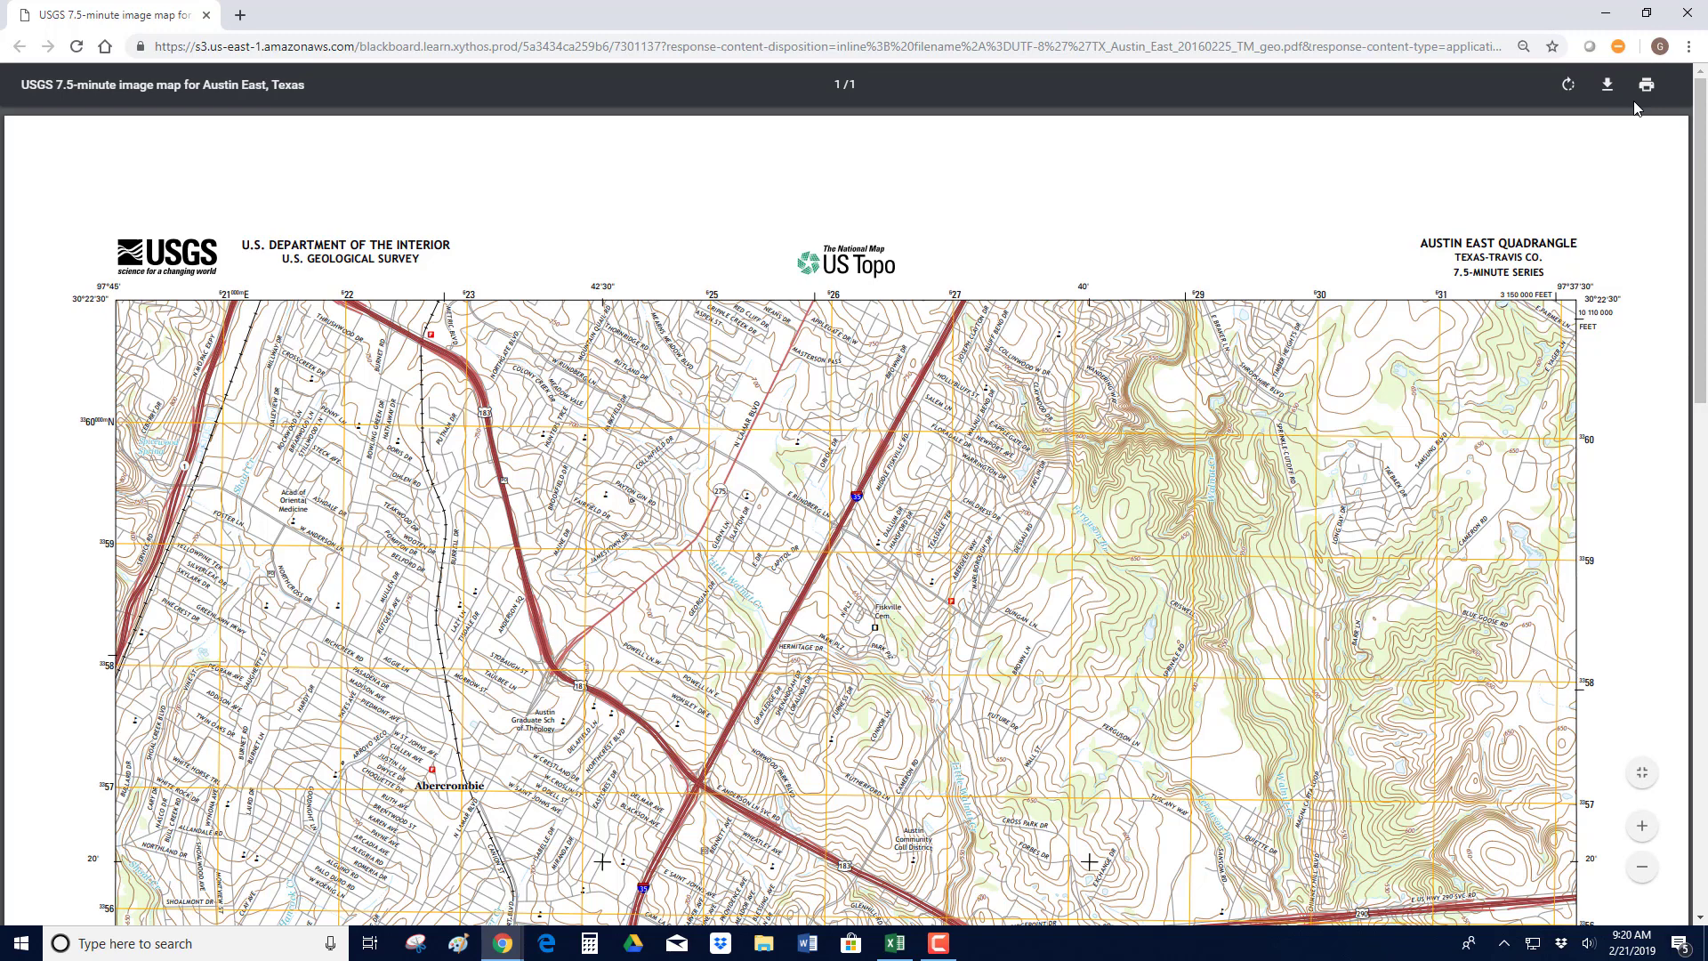
# - Download the Austin East topographic map and save it to the Desktop as the PDF TX_Austin_East_20160225_TM_geo
pyautogui.click(1606, 85)
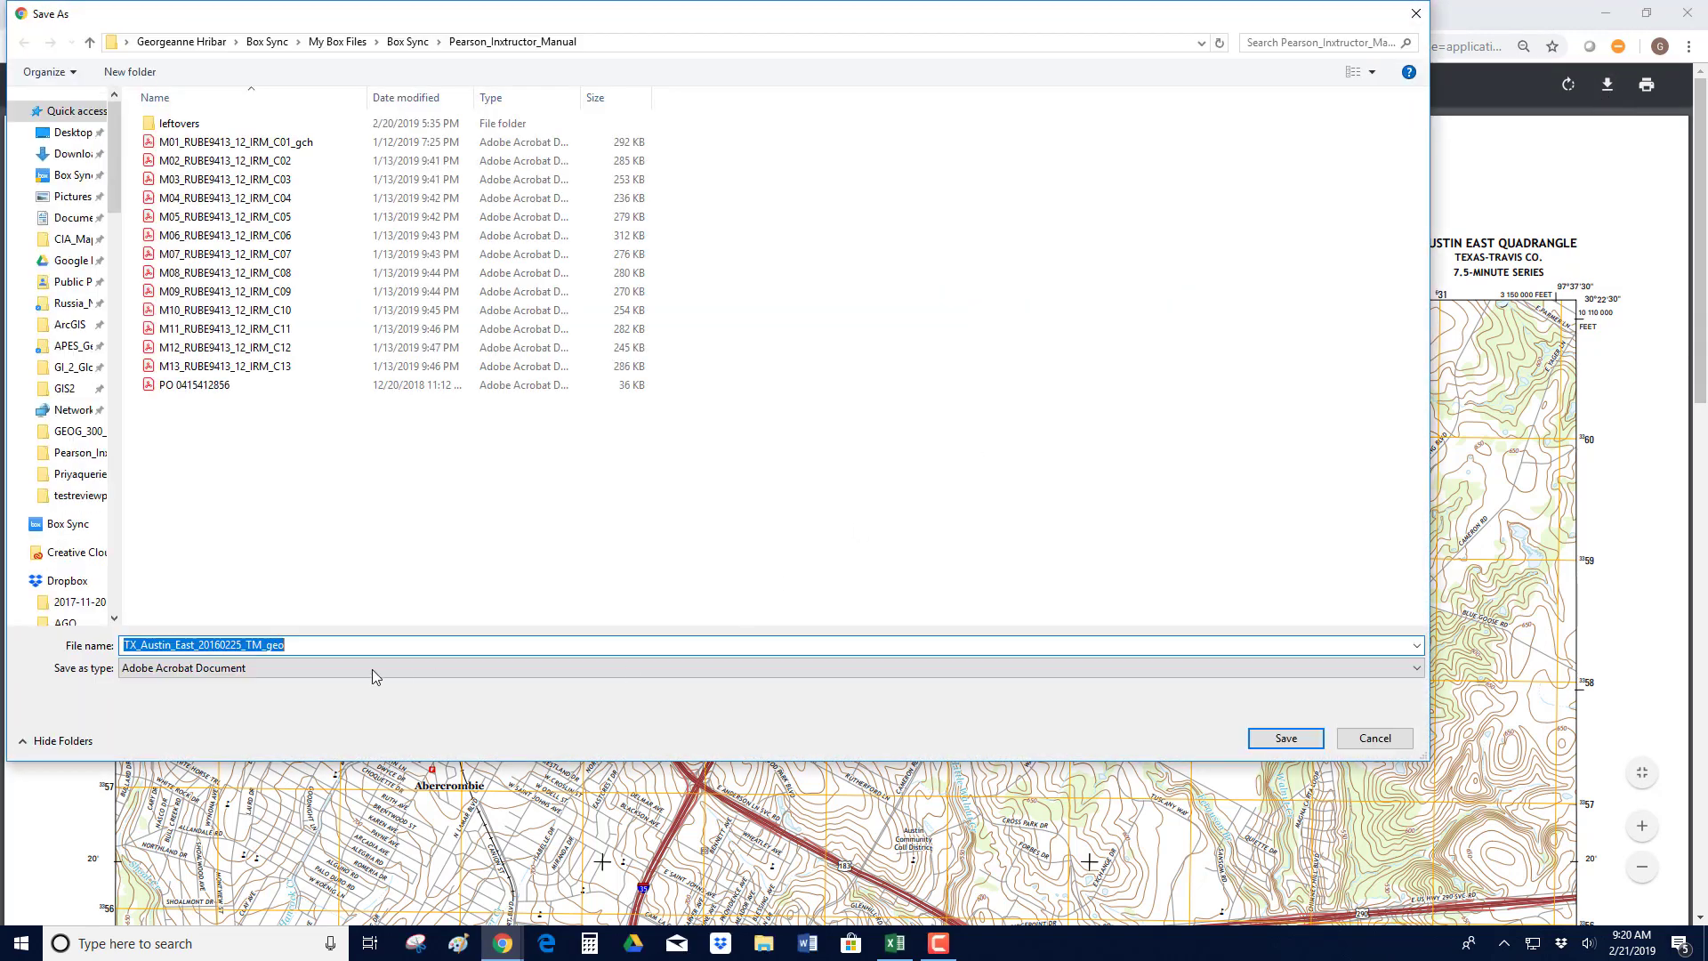
pyautogui.click(73, 132)
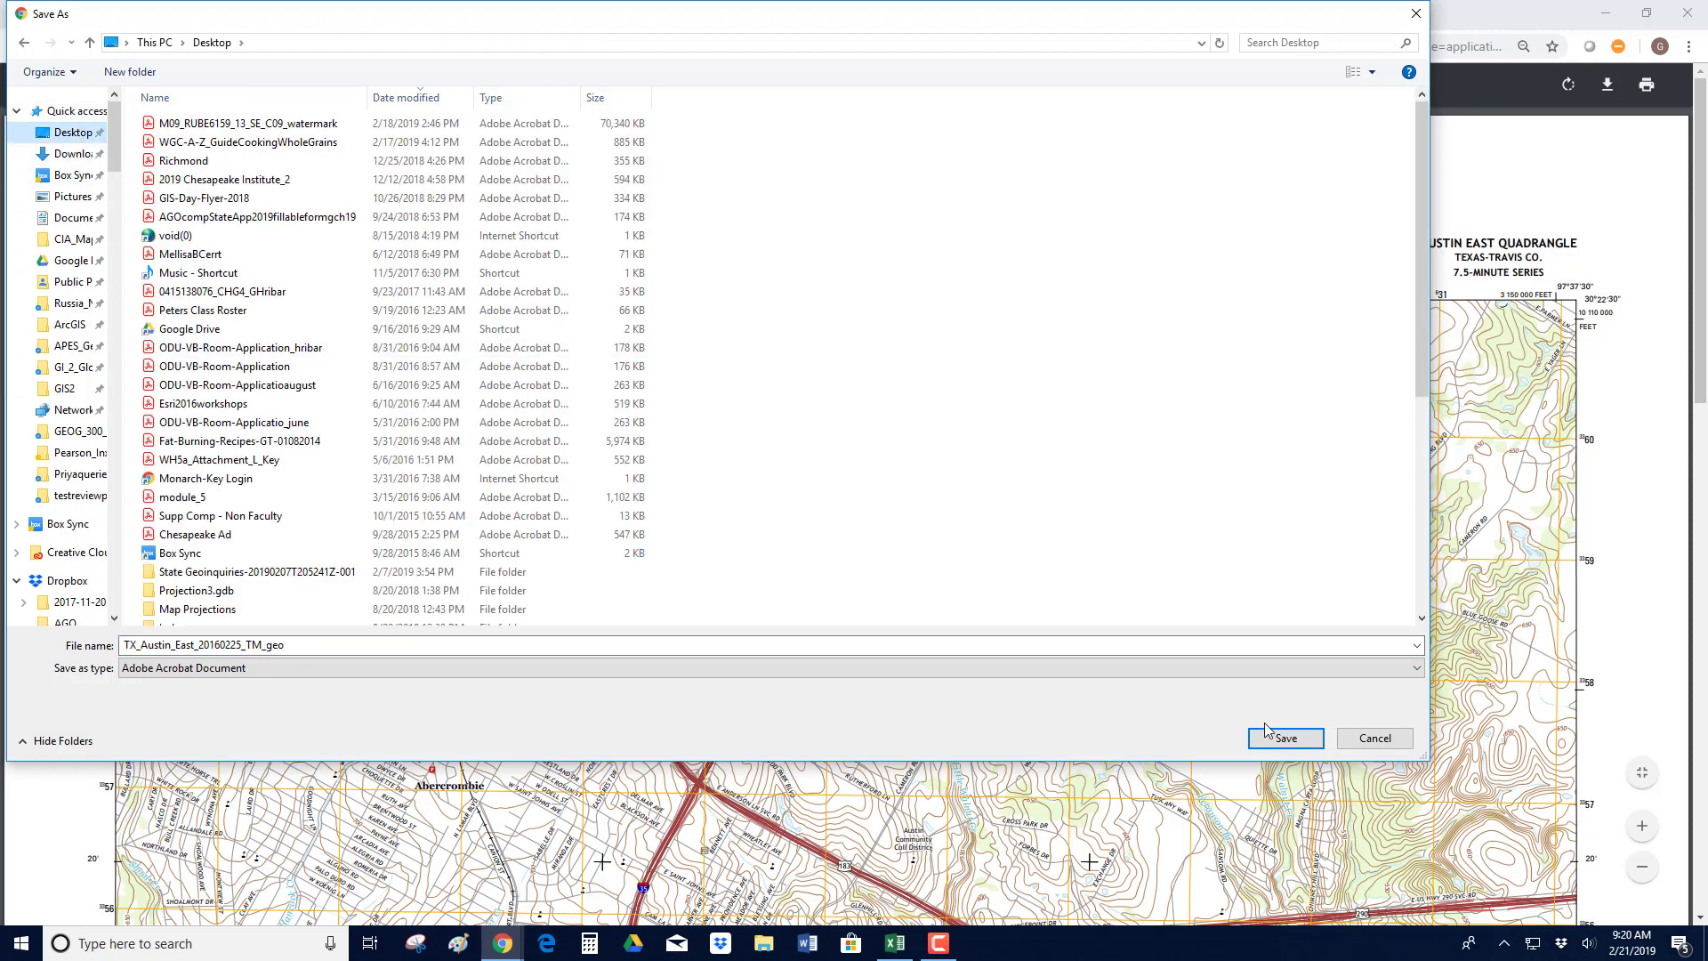
pyautogui.click(1289, 741)
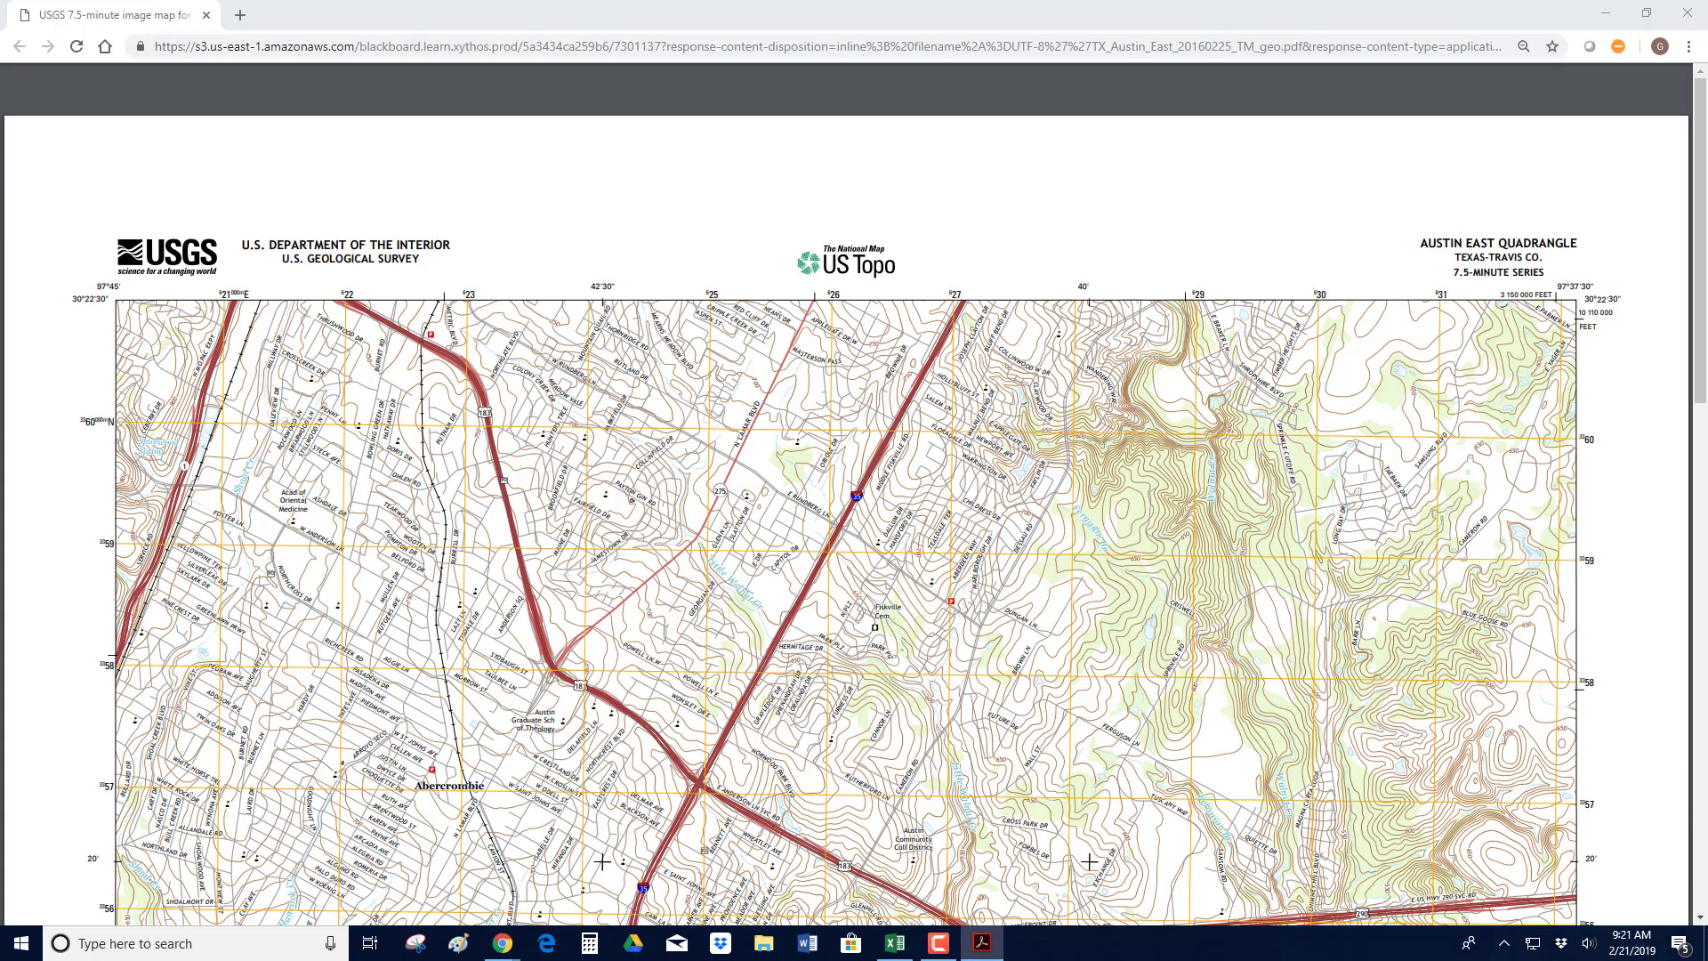
# - Maximize the Adobe Acrobat window holding the downloaded map and display the map's list of layers
pyautogui.moveTo(0, 5); pyautogui.dragTo(589, 95)
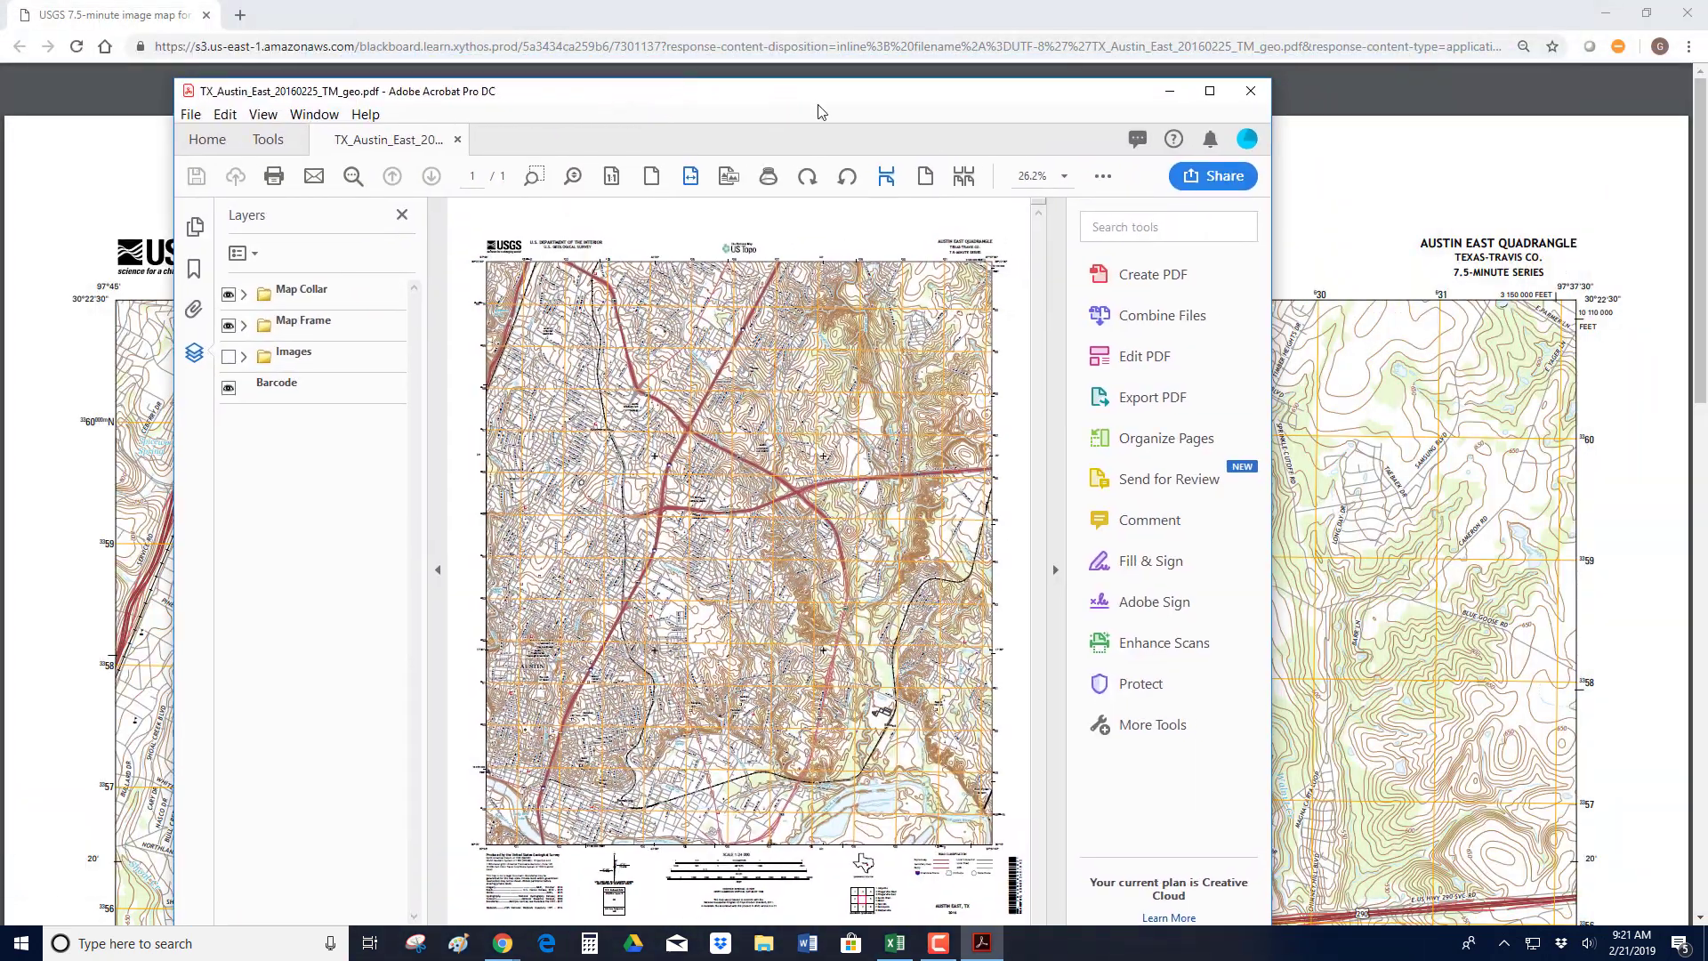
pyautogui.click(1209, 90)
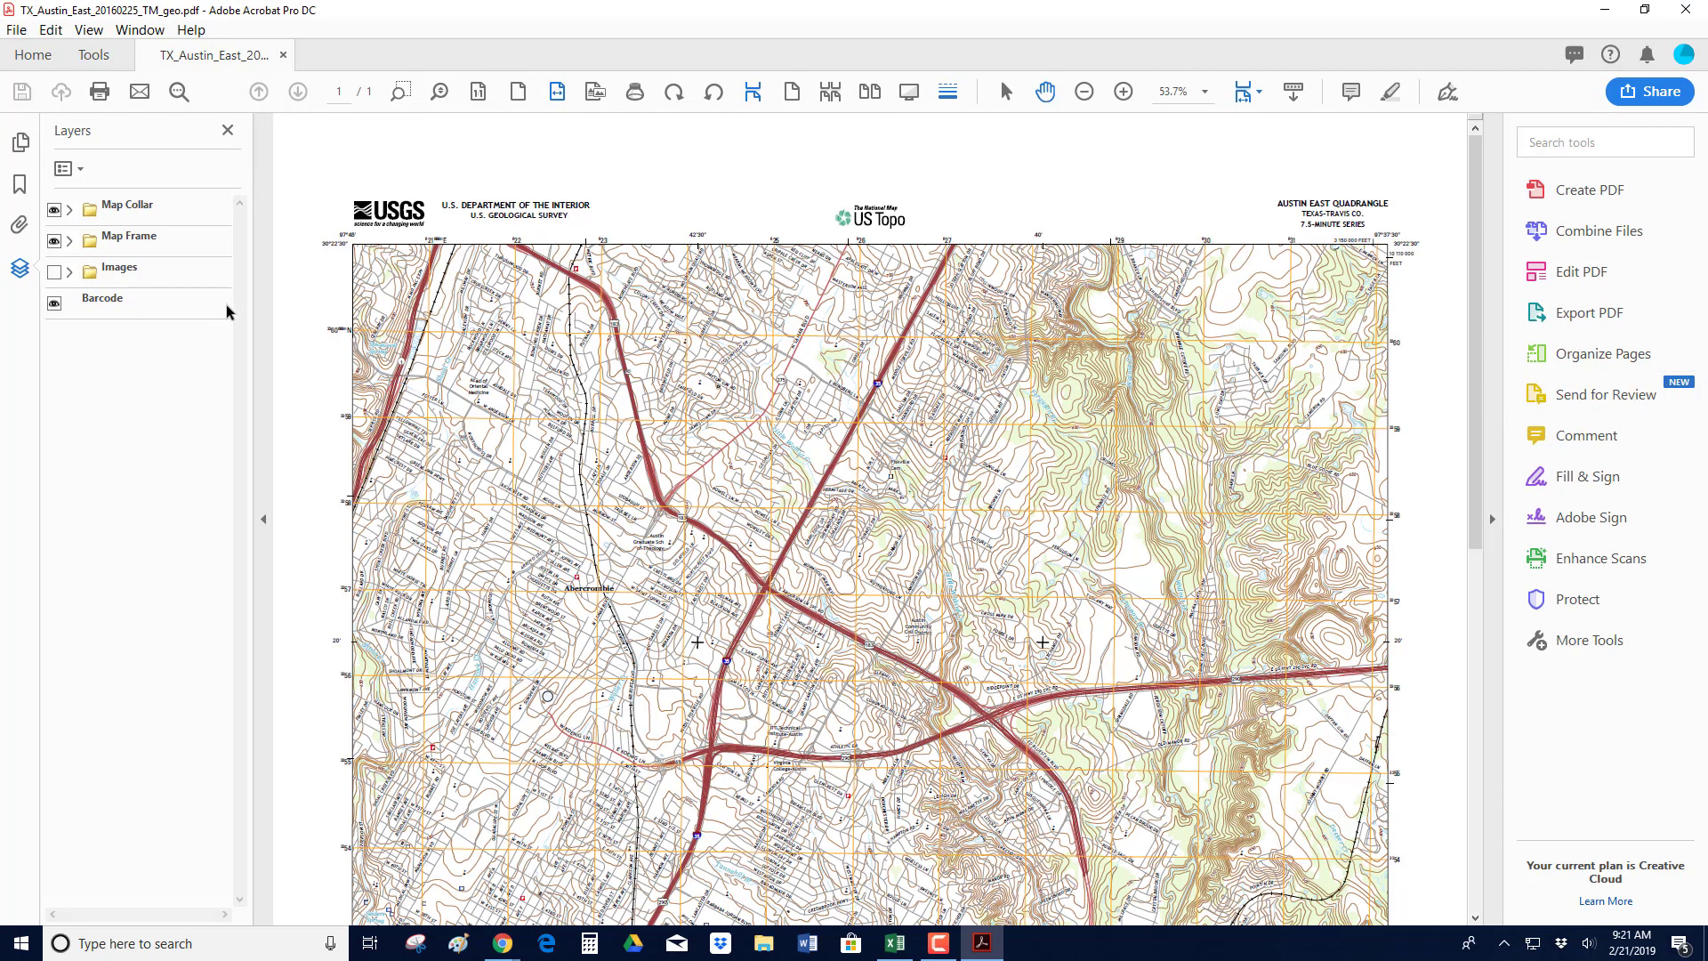
pyautogui.click(226, 132)
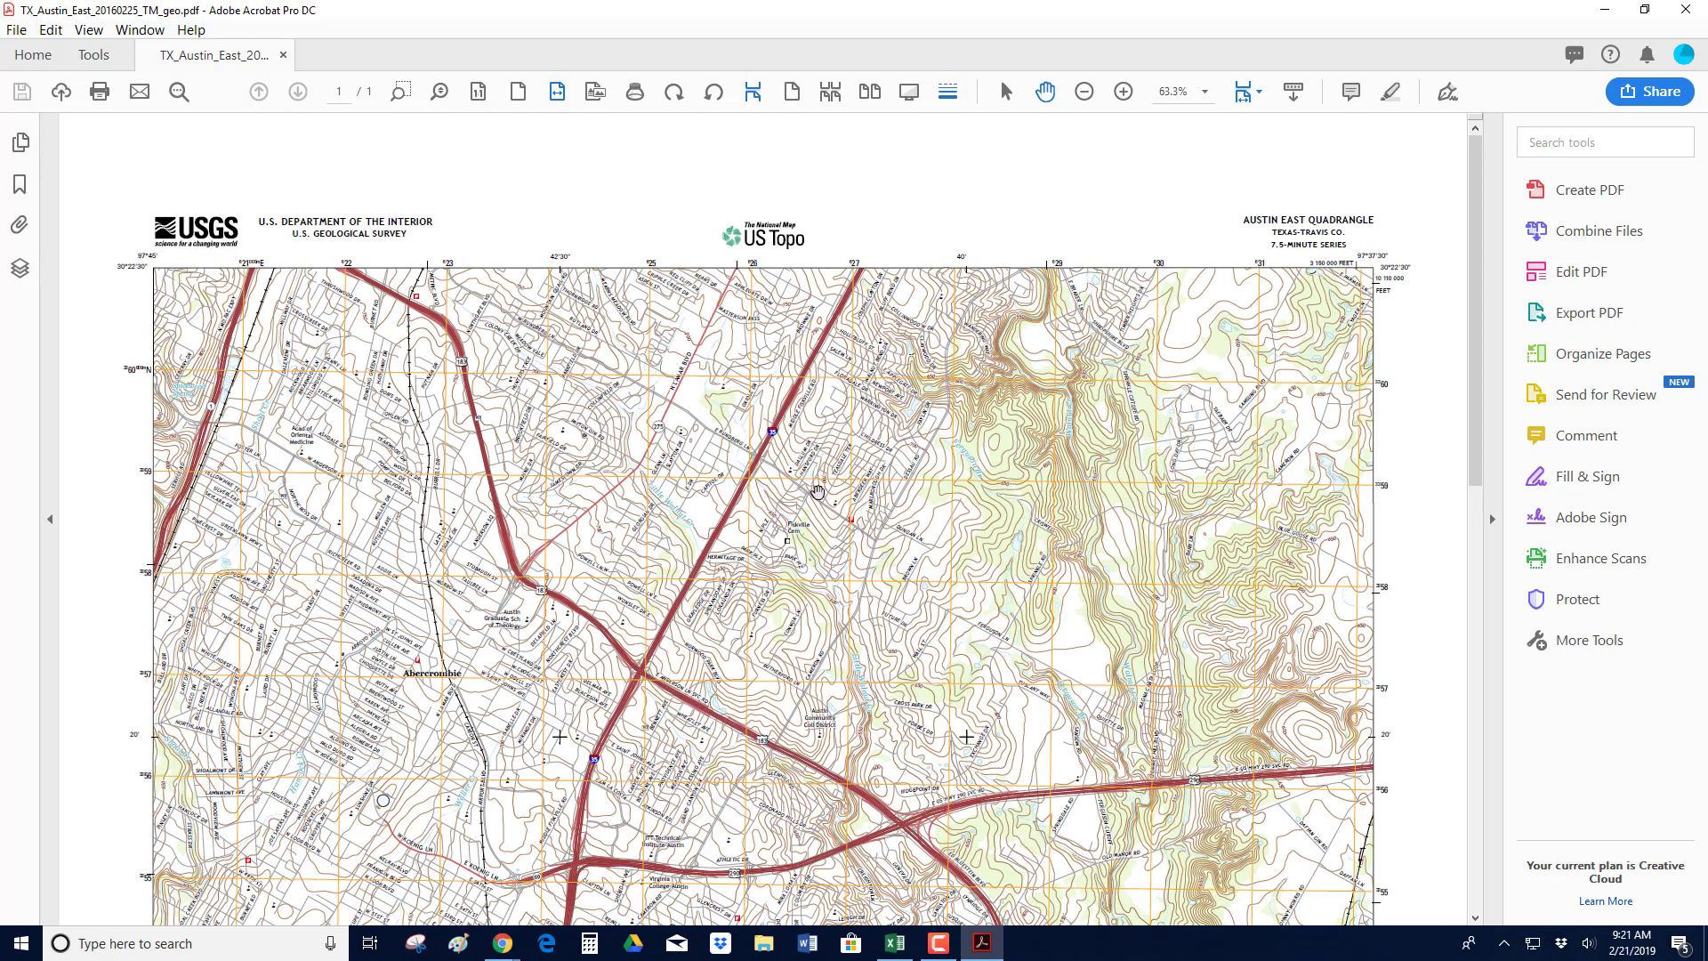
pyautogui.click(21, 143)
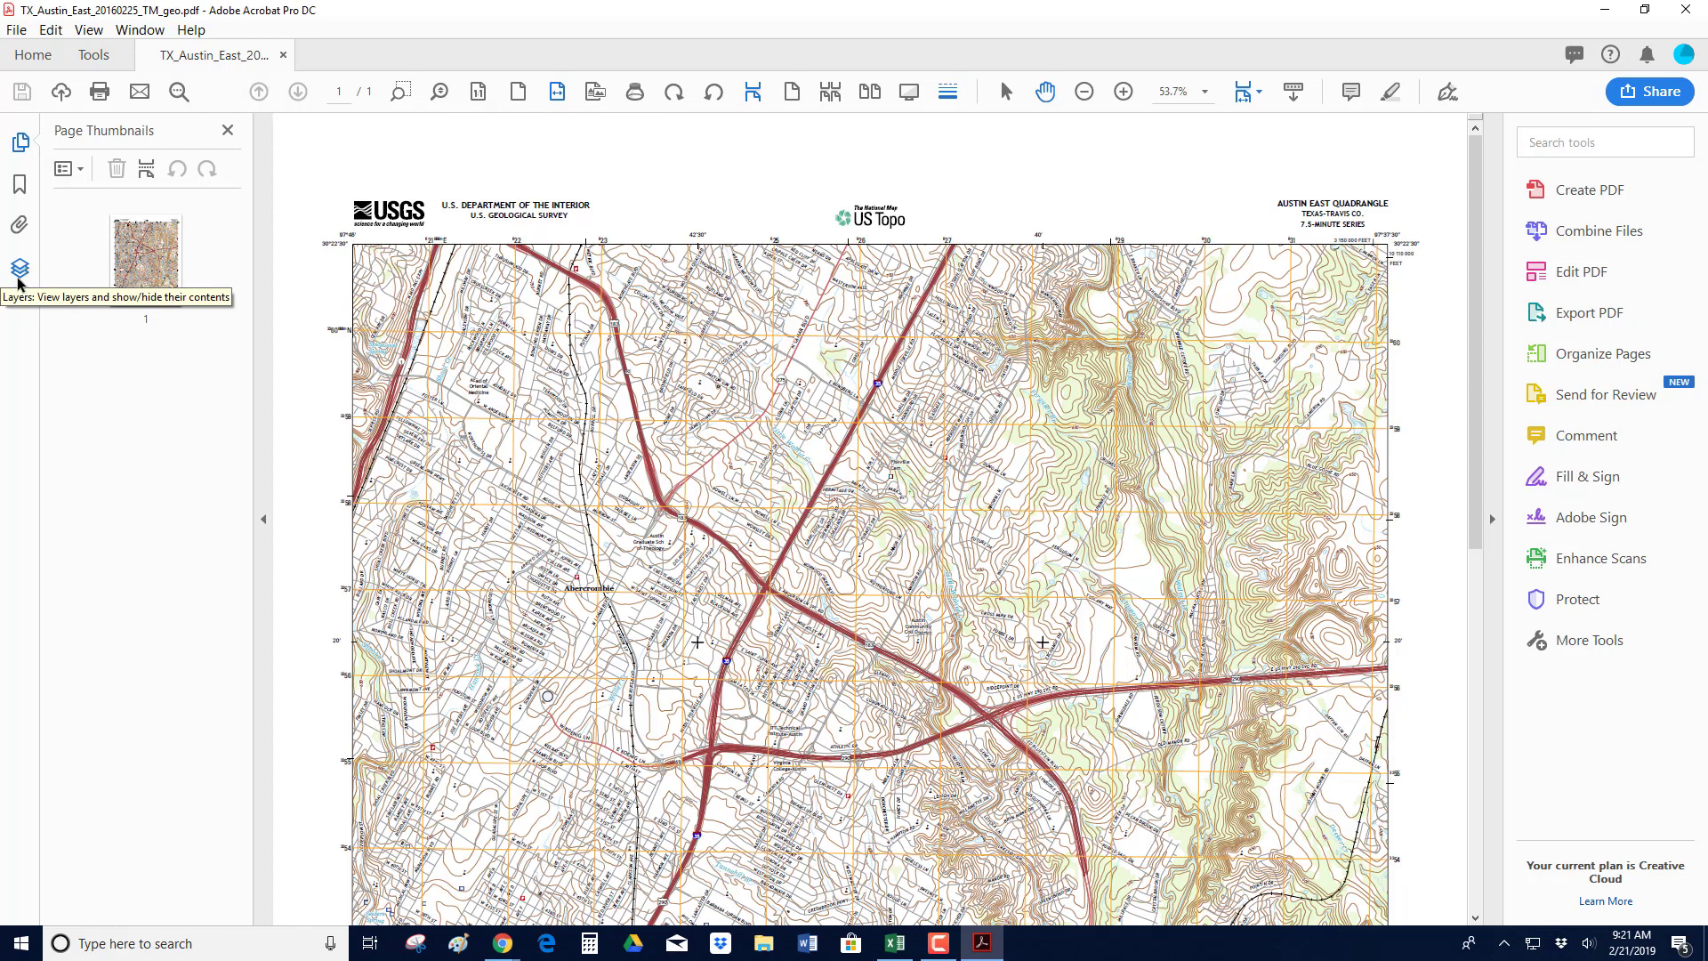
pyautogui.click(19, 269)
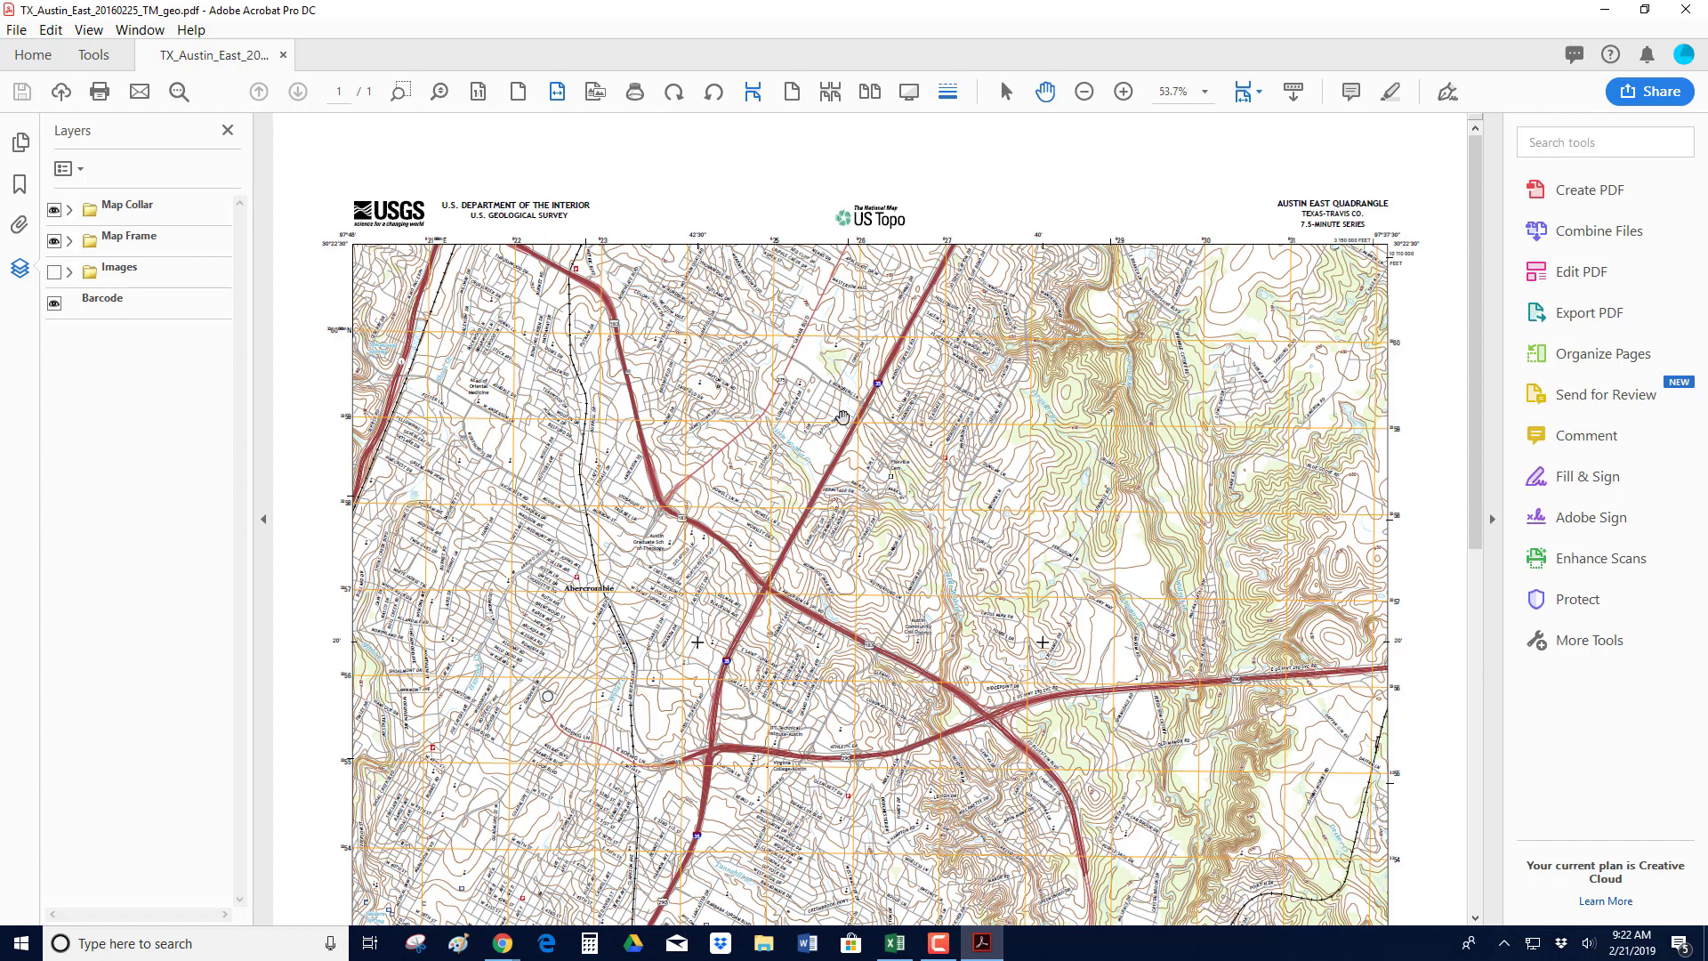
# - Hide the Barcode layer shown in the lower map margin
pyautogui.scroll(-5, 843, 417)
pyautogui.scroll(-7, 842, 418)
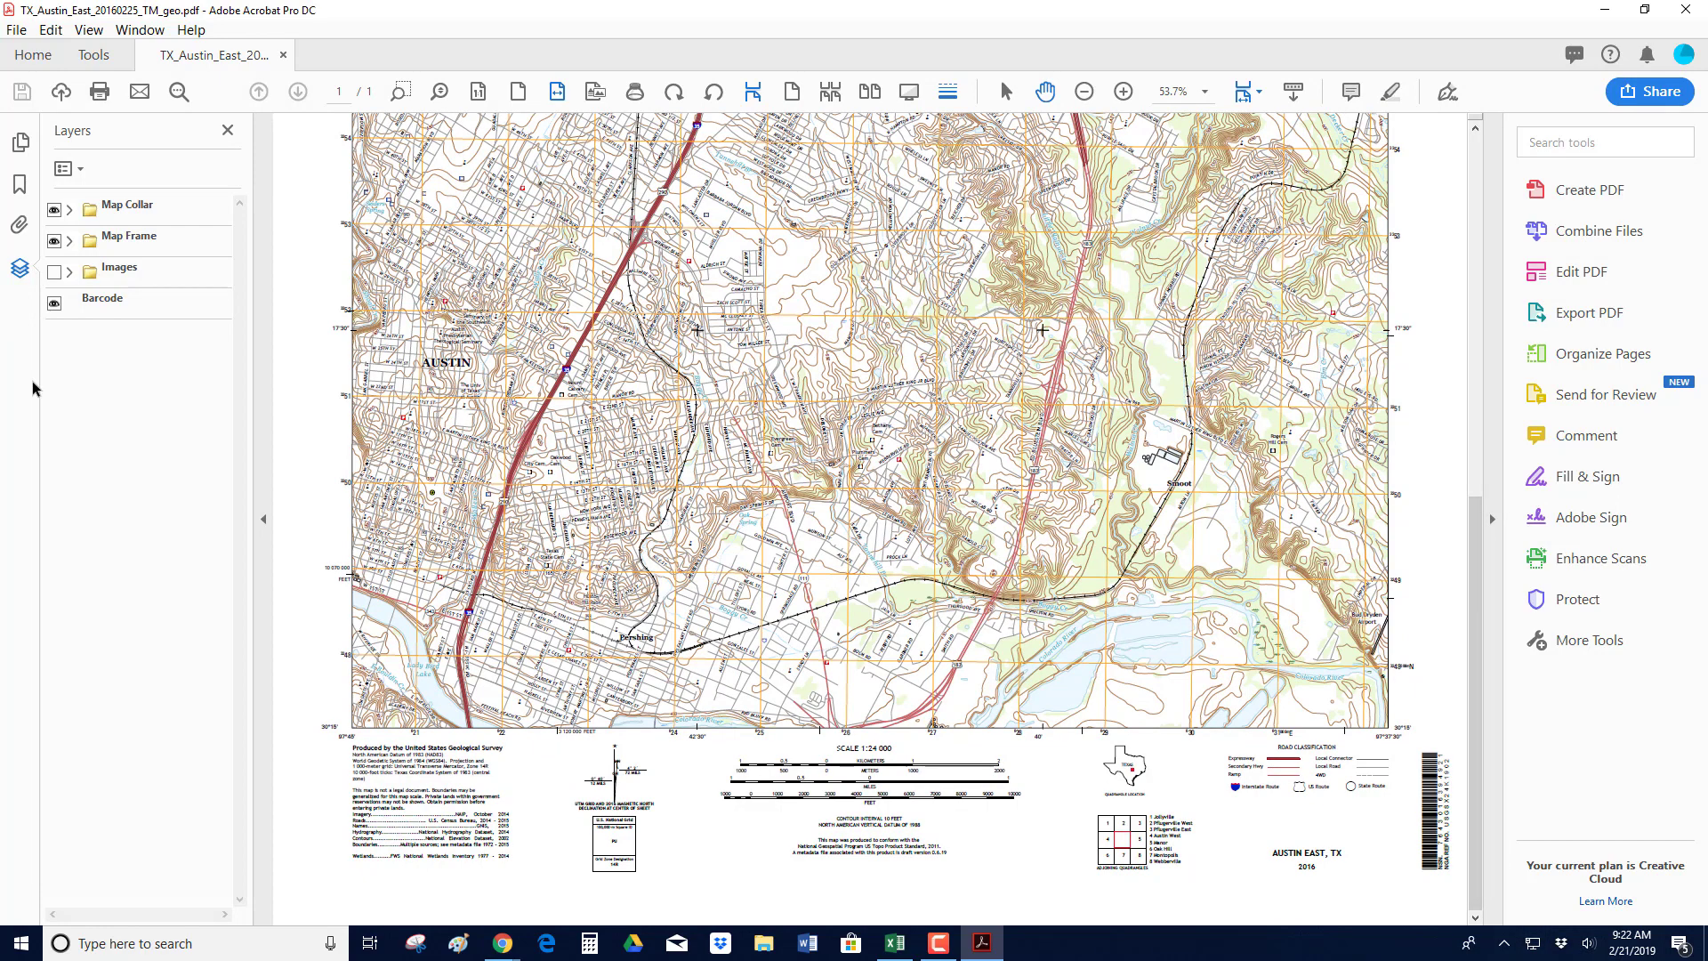
pyautogui.click(57, 306)
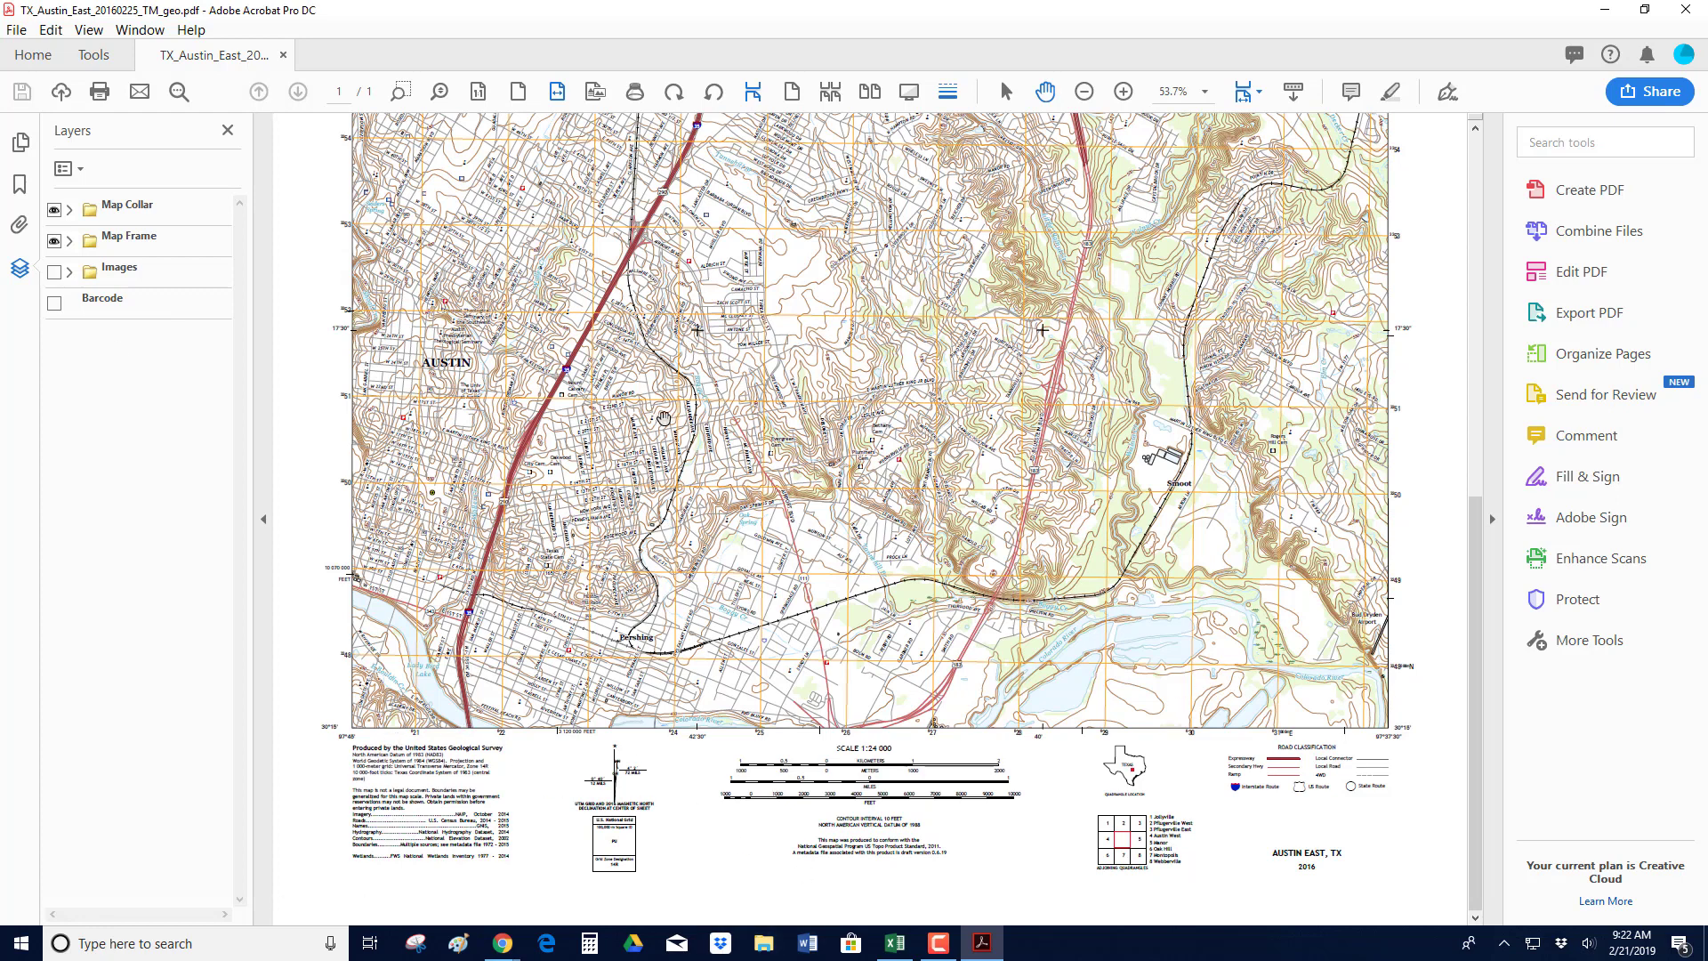
# - Examine the scale bars and contour interval note below the map up close, and return to the map's upper part at 50% zoom
pyautogui.click(402, 93)
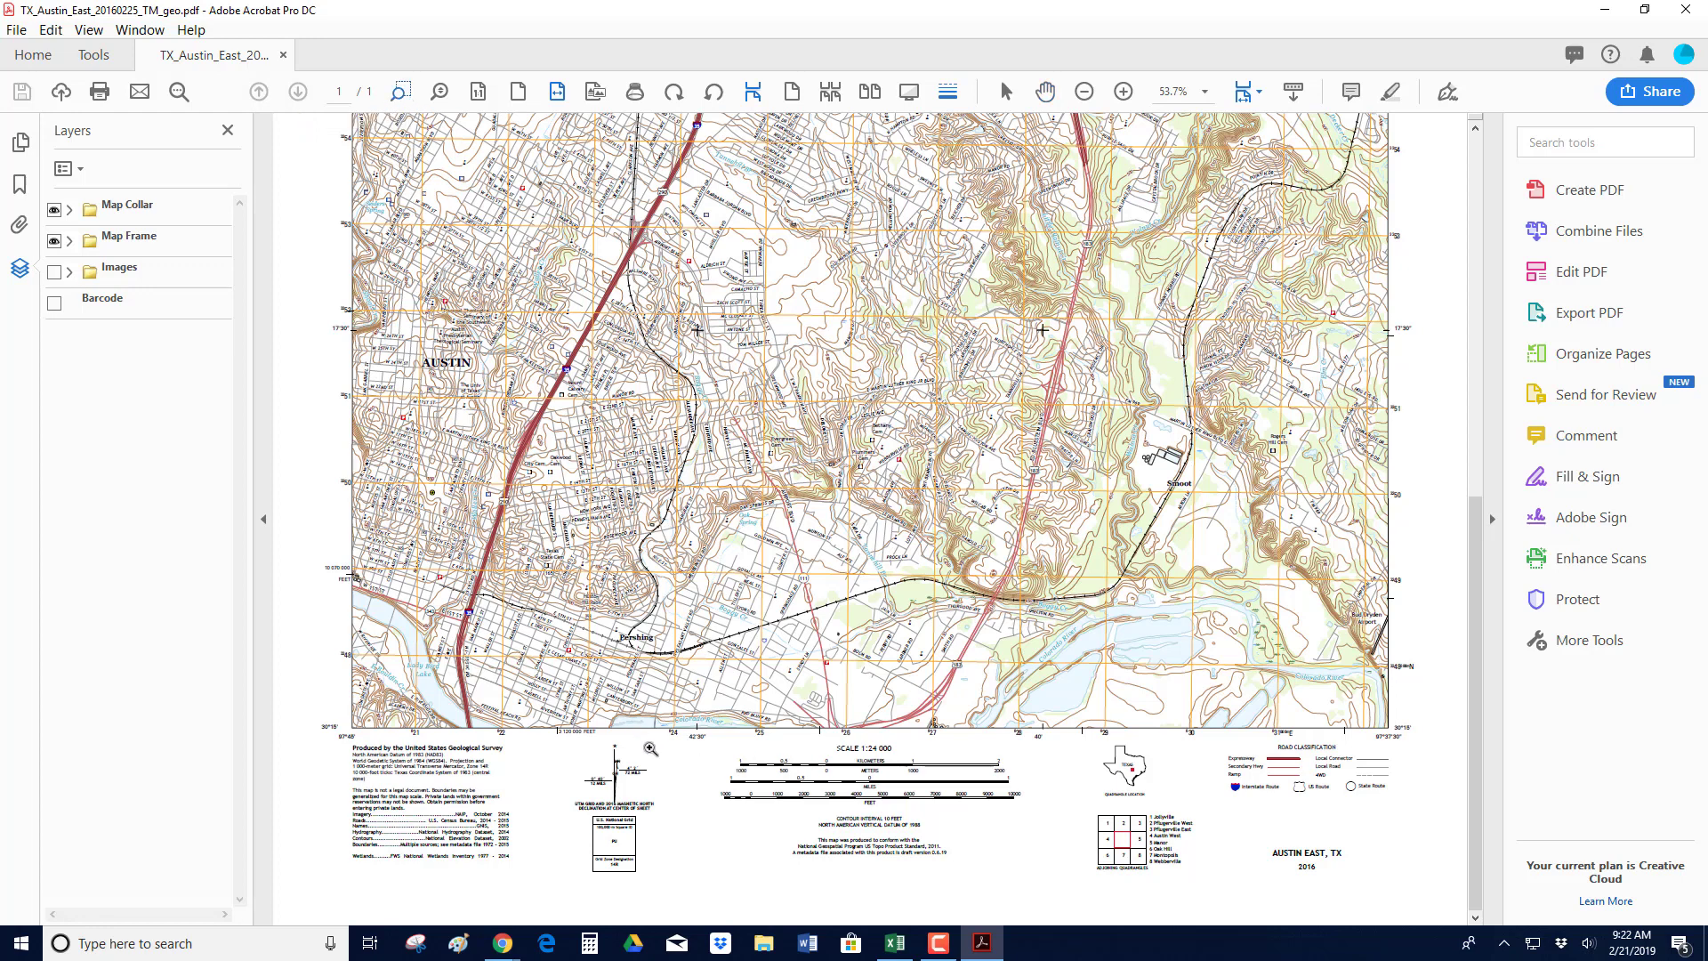
pyautogui.moveTo(694, 729); pyautogui.dragTo(1059, 882)
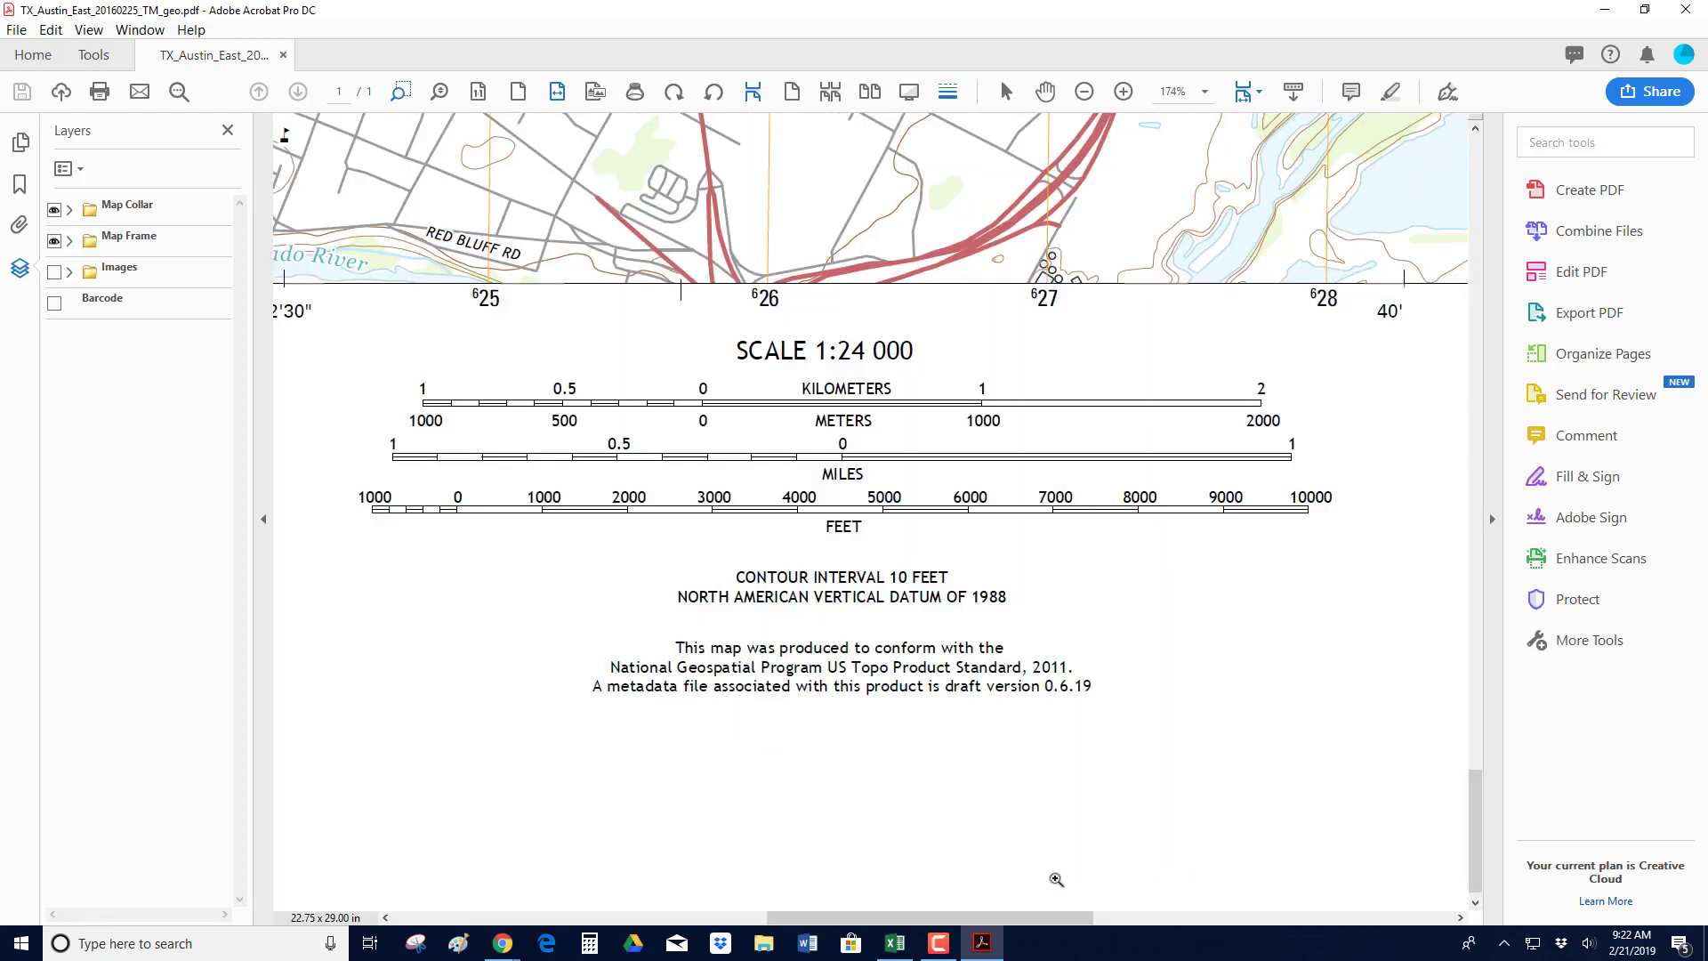
pyautogui.click(1206, 91)
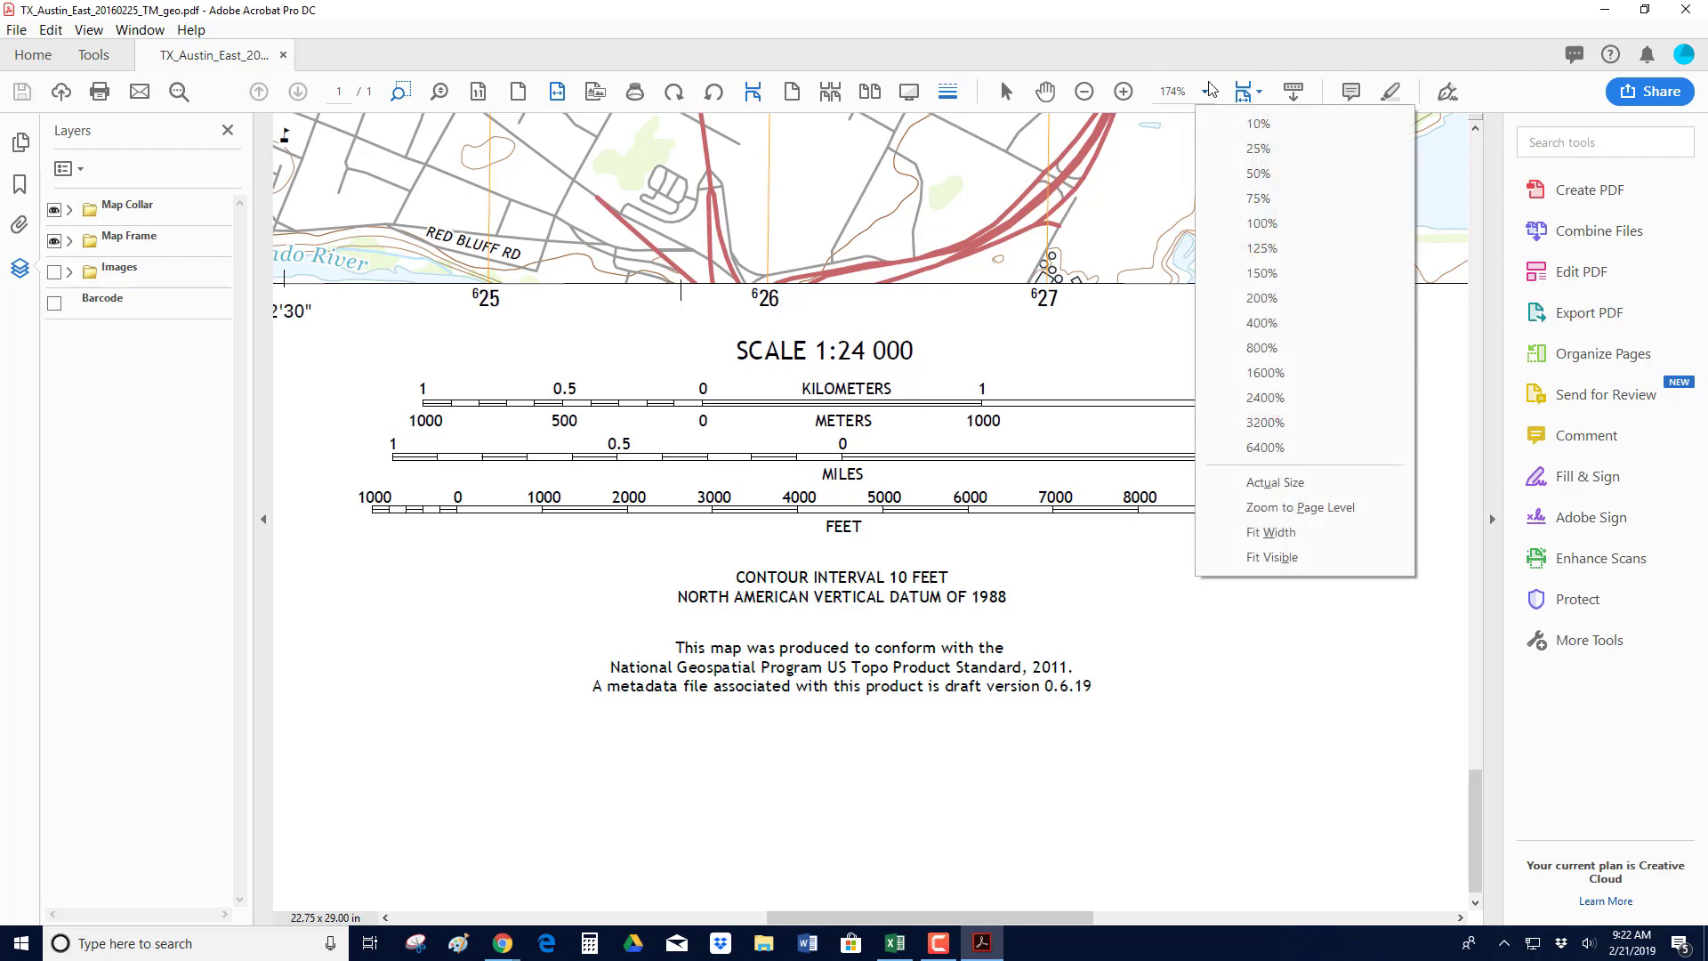
pyautogui.click(1256, 199)
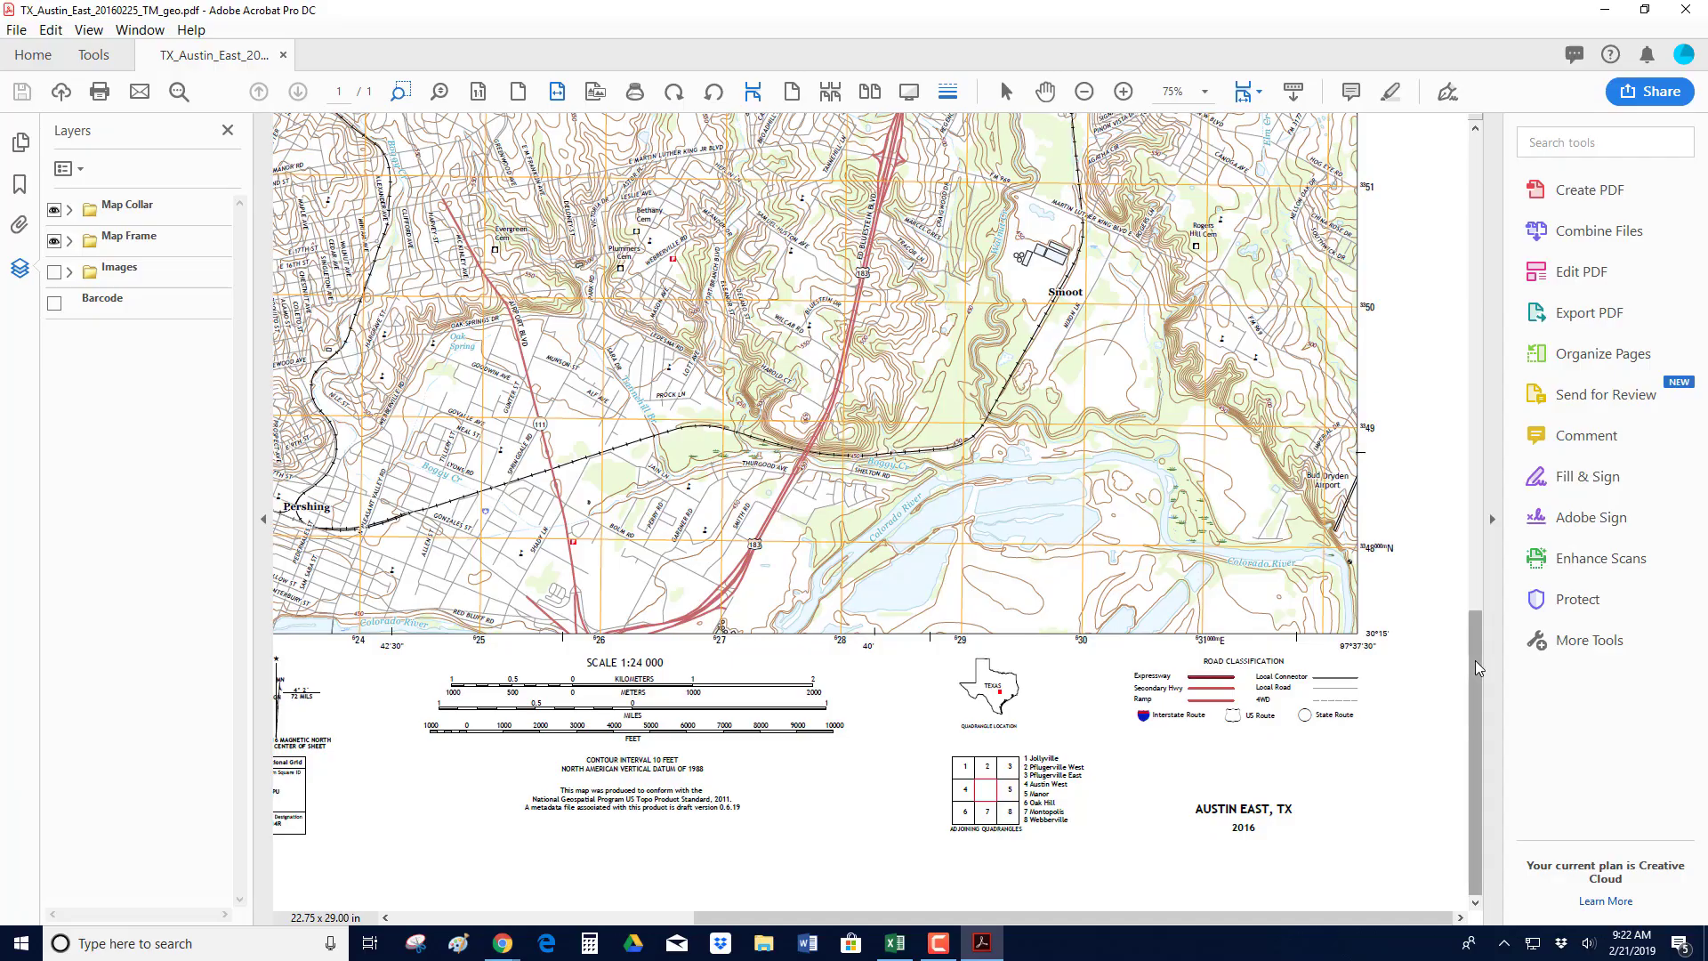
pyautogui.moveTo(1477, 669); pyautogui.dragTo(1402, 158)
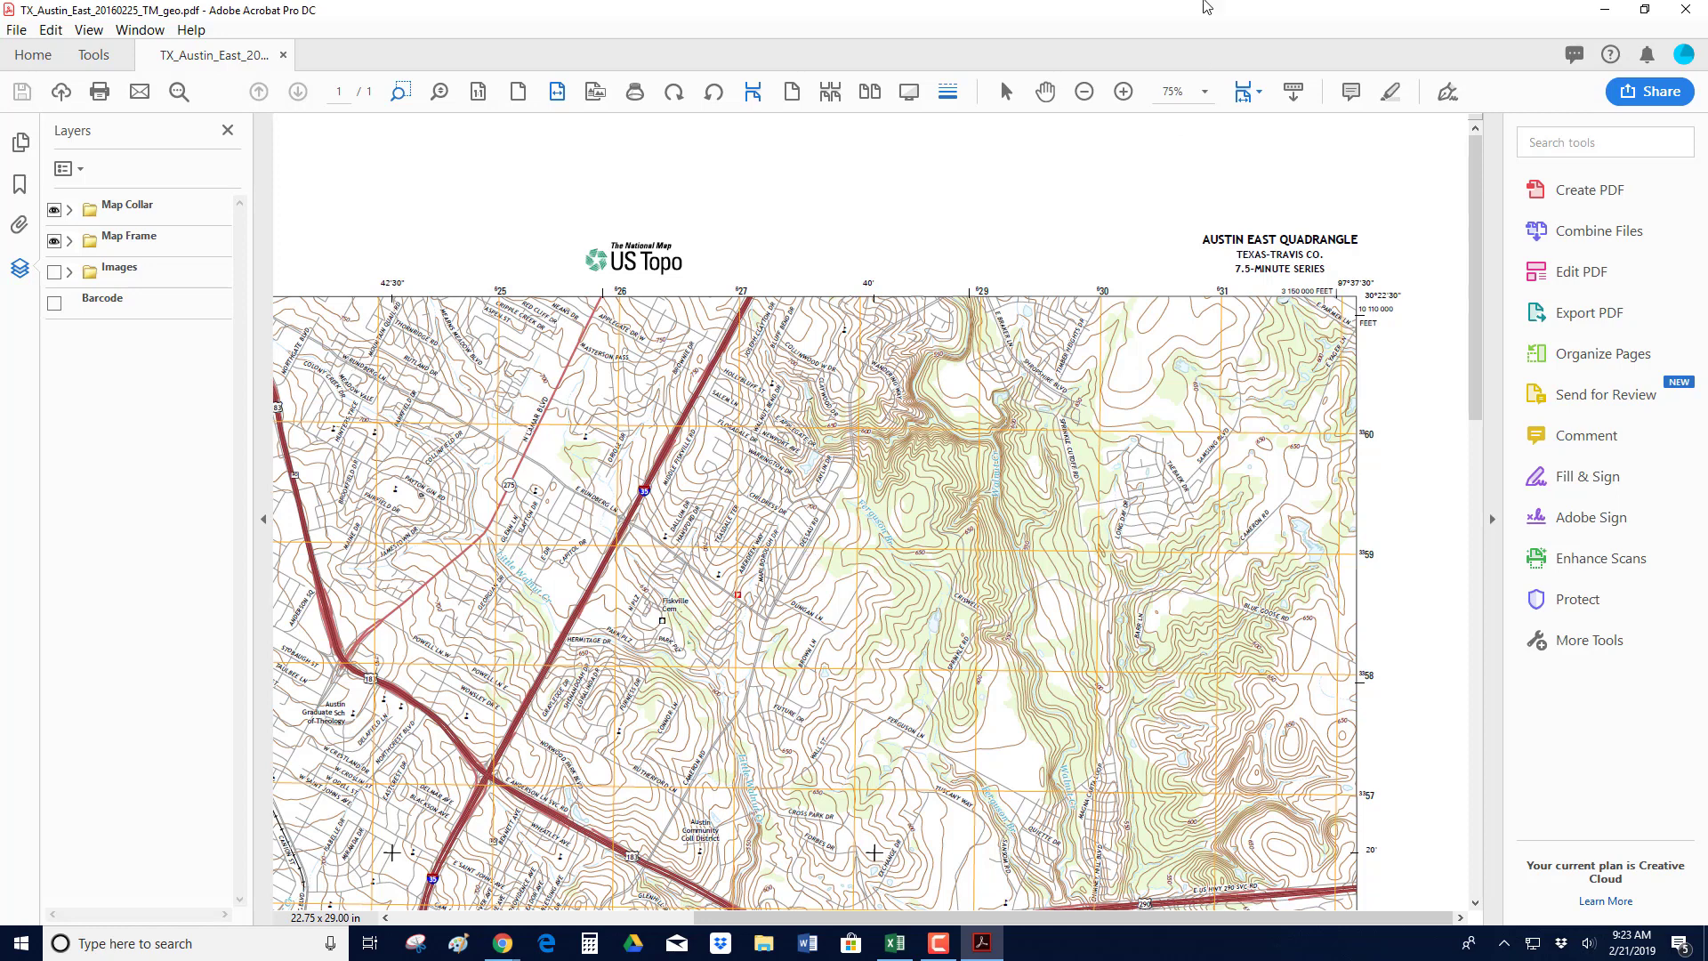
pyautogui.click(1205, 94)
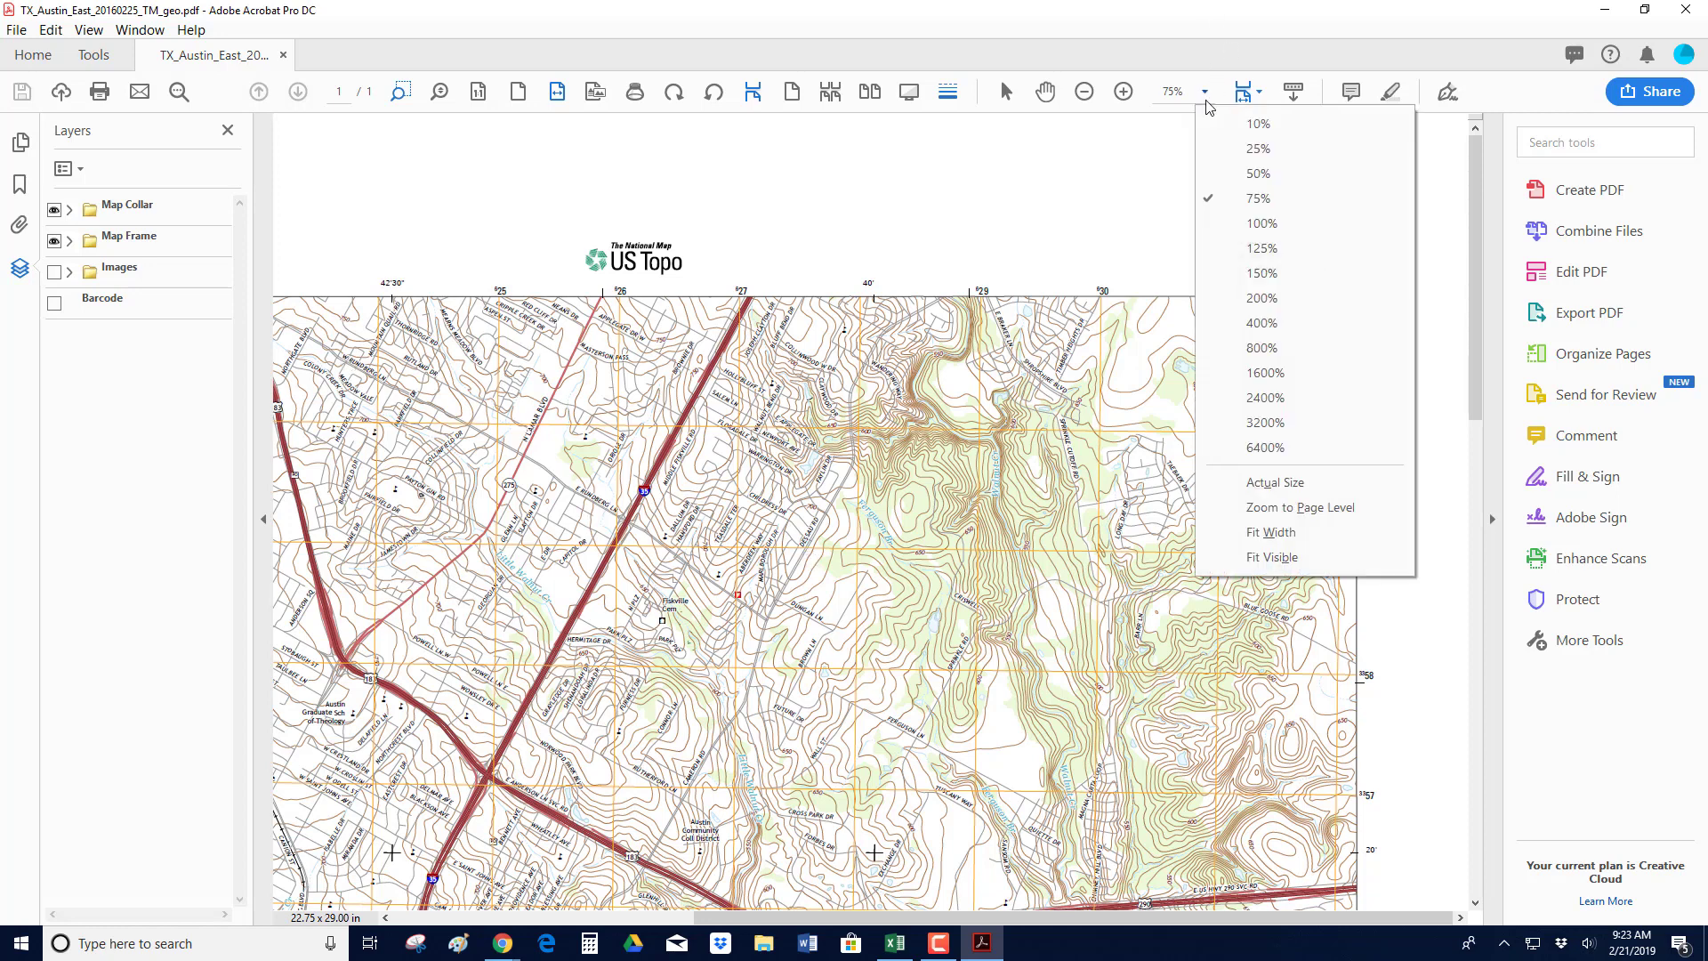
pyautogui.click(1225, 174)
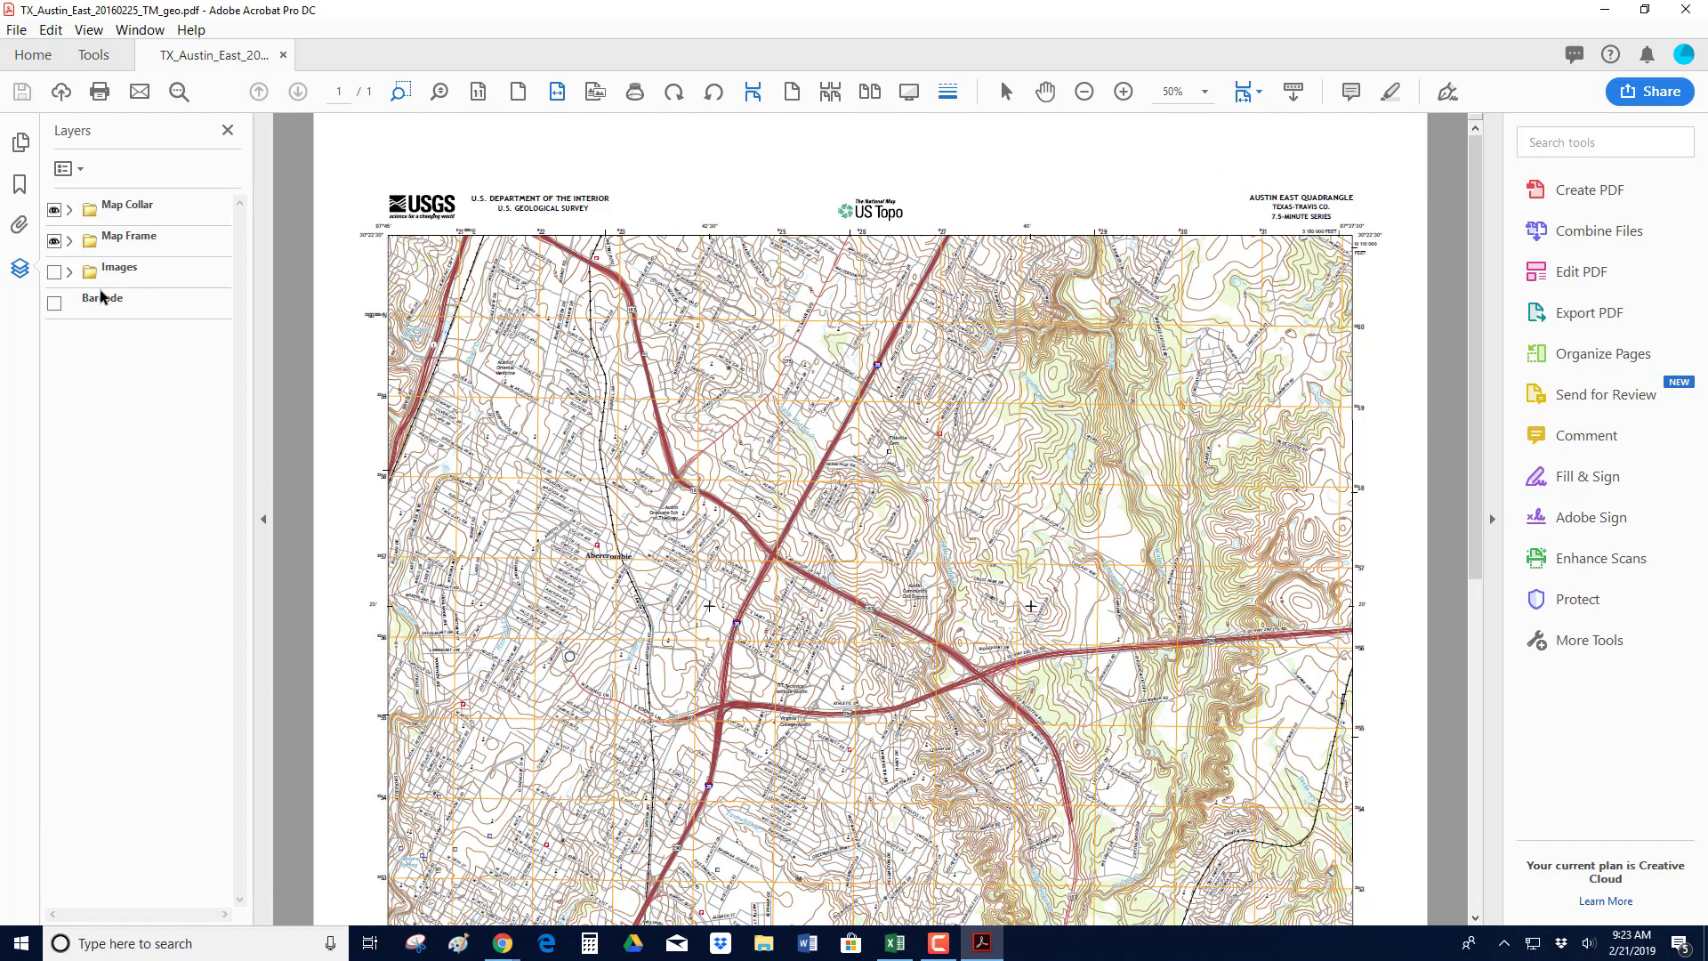
# - Hide the Projection and Grids, Geographic Names and Structures layers within the Map Frame group
pyautogui.click(69, 241)
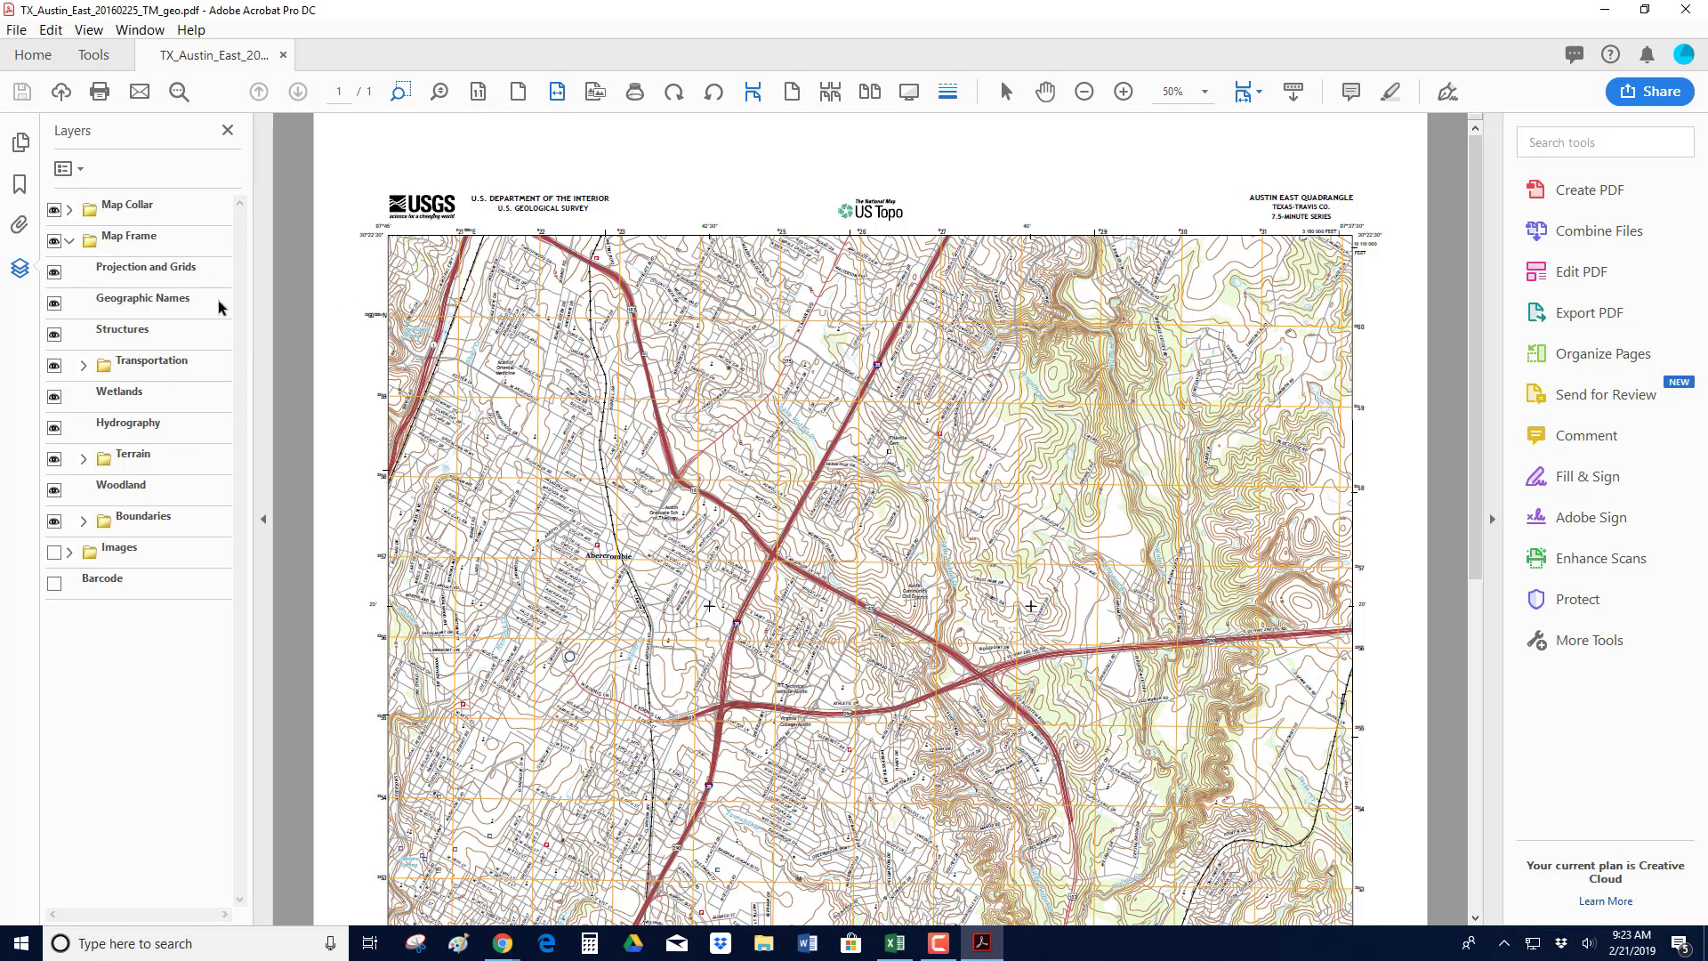
pyautogui.click(54, 272)
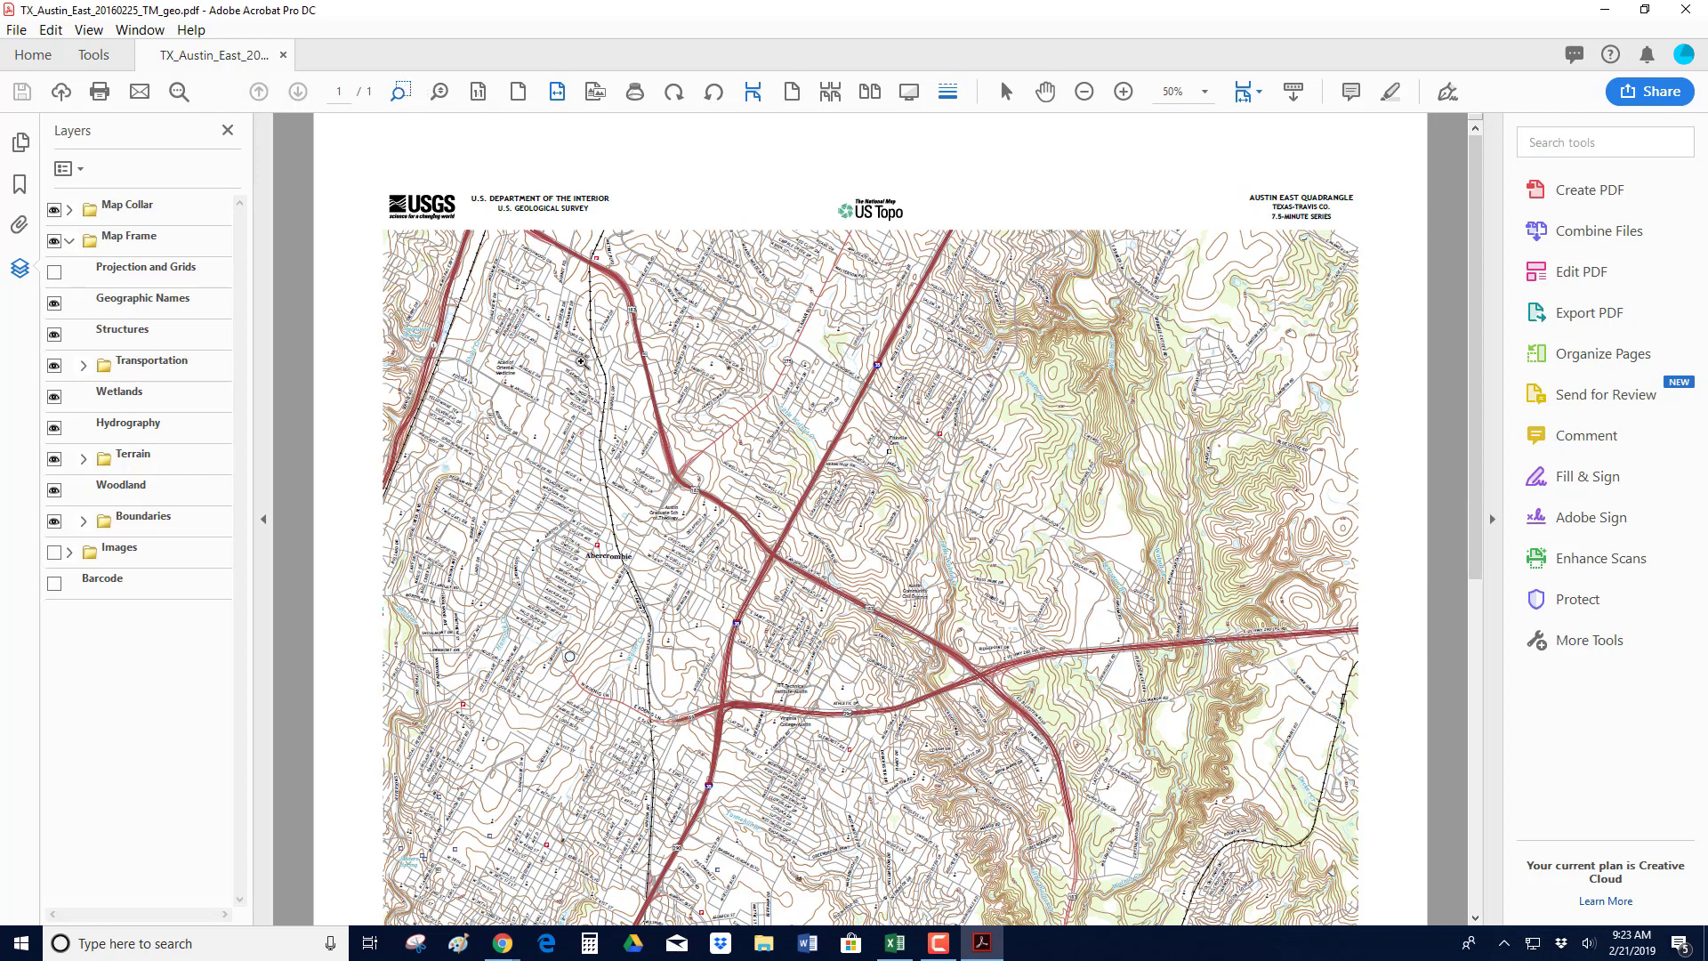
pyautogui.moveTo(671, 649); pyautogui.dragTo(911, 828)
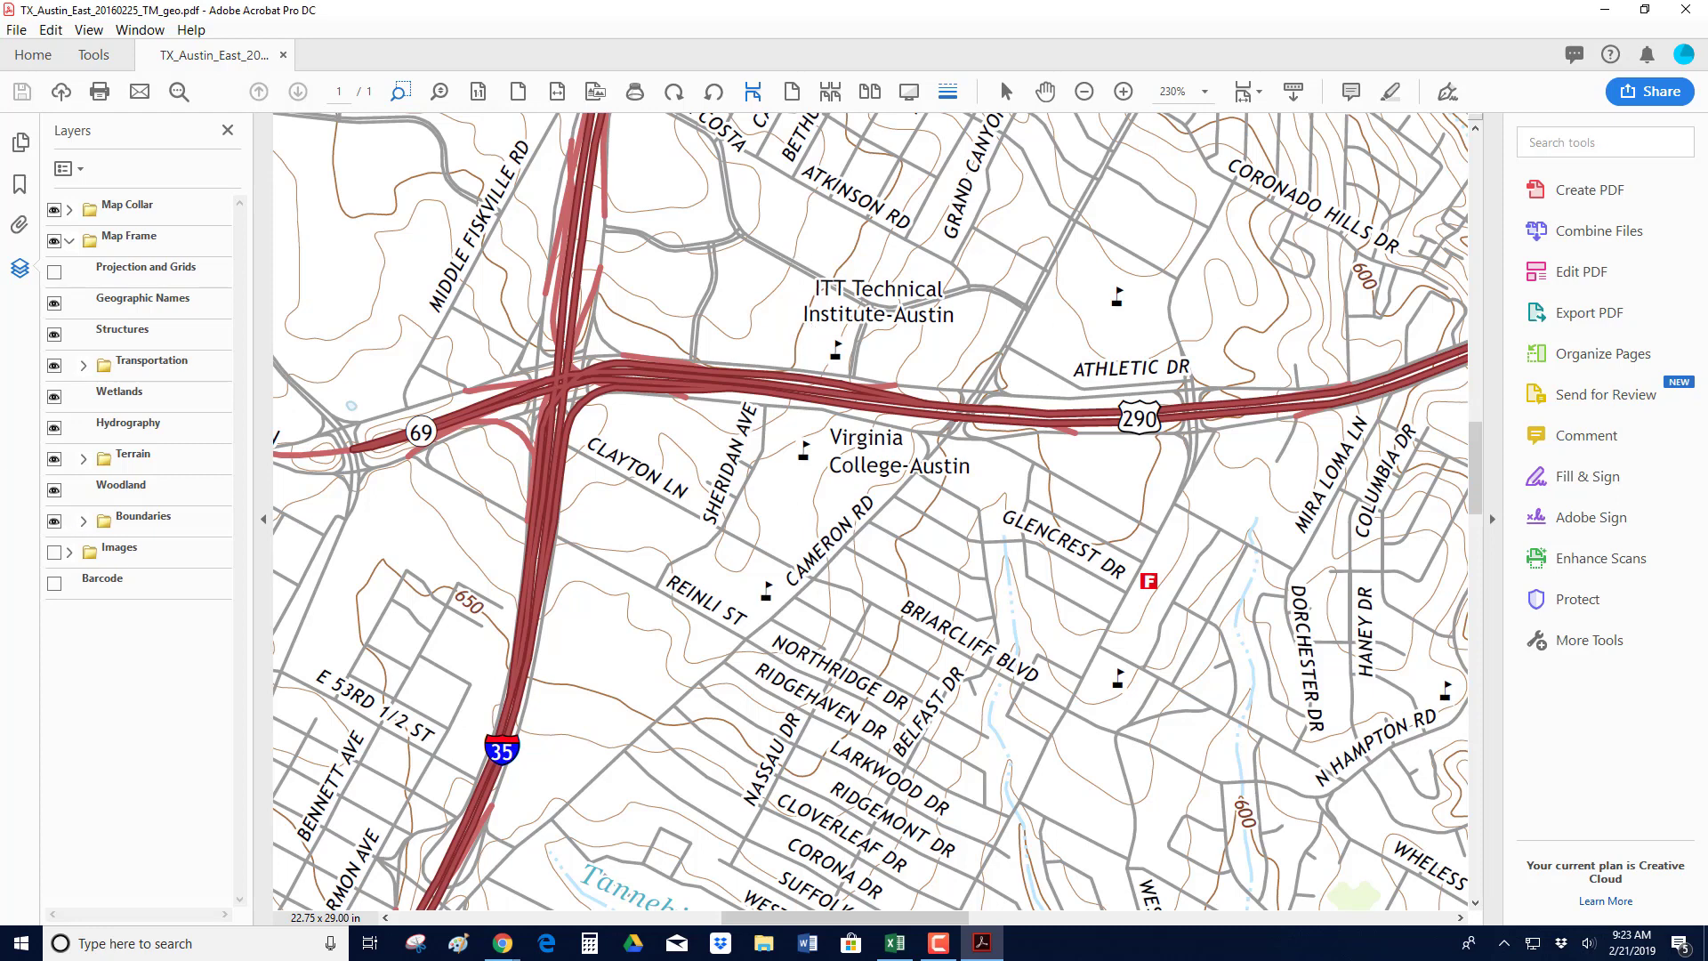
pyautogui.click(54, 304)
pyautogui.click(56, 335)
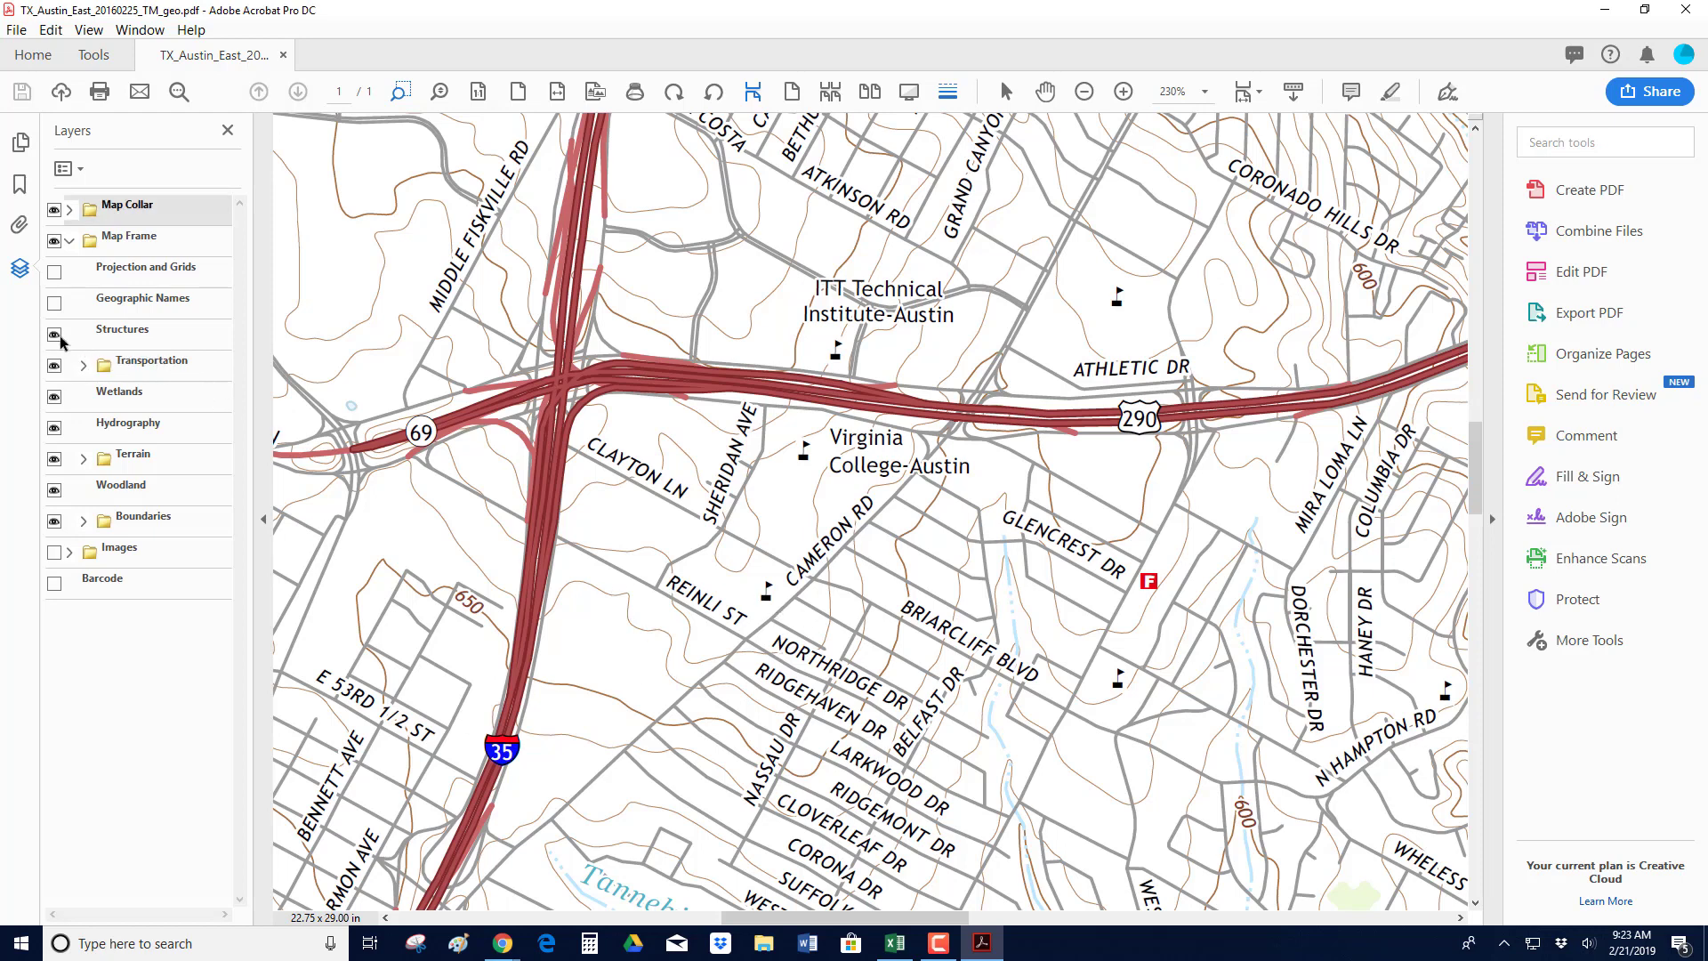
pyautogui.click(55, 336)
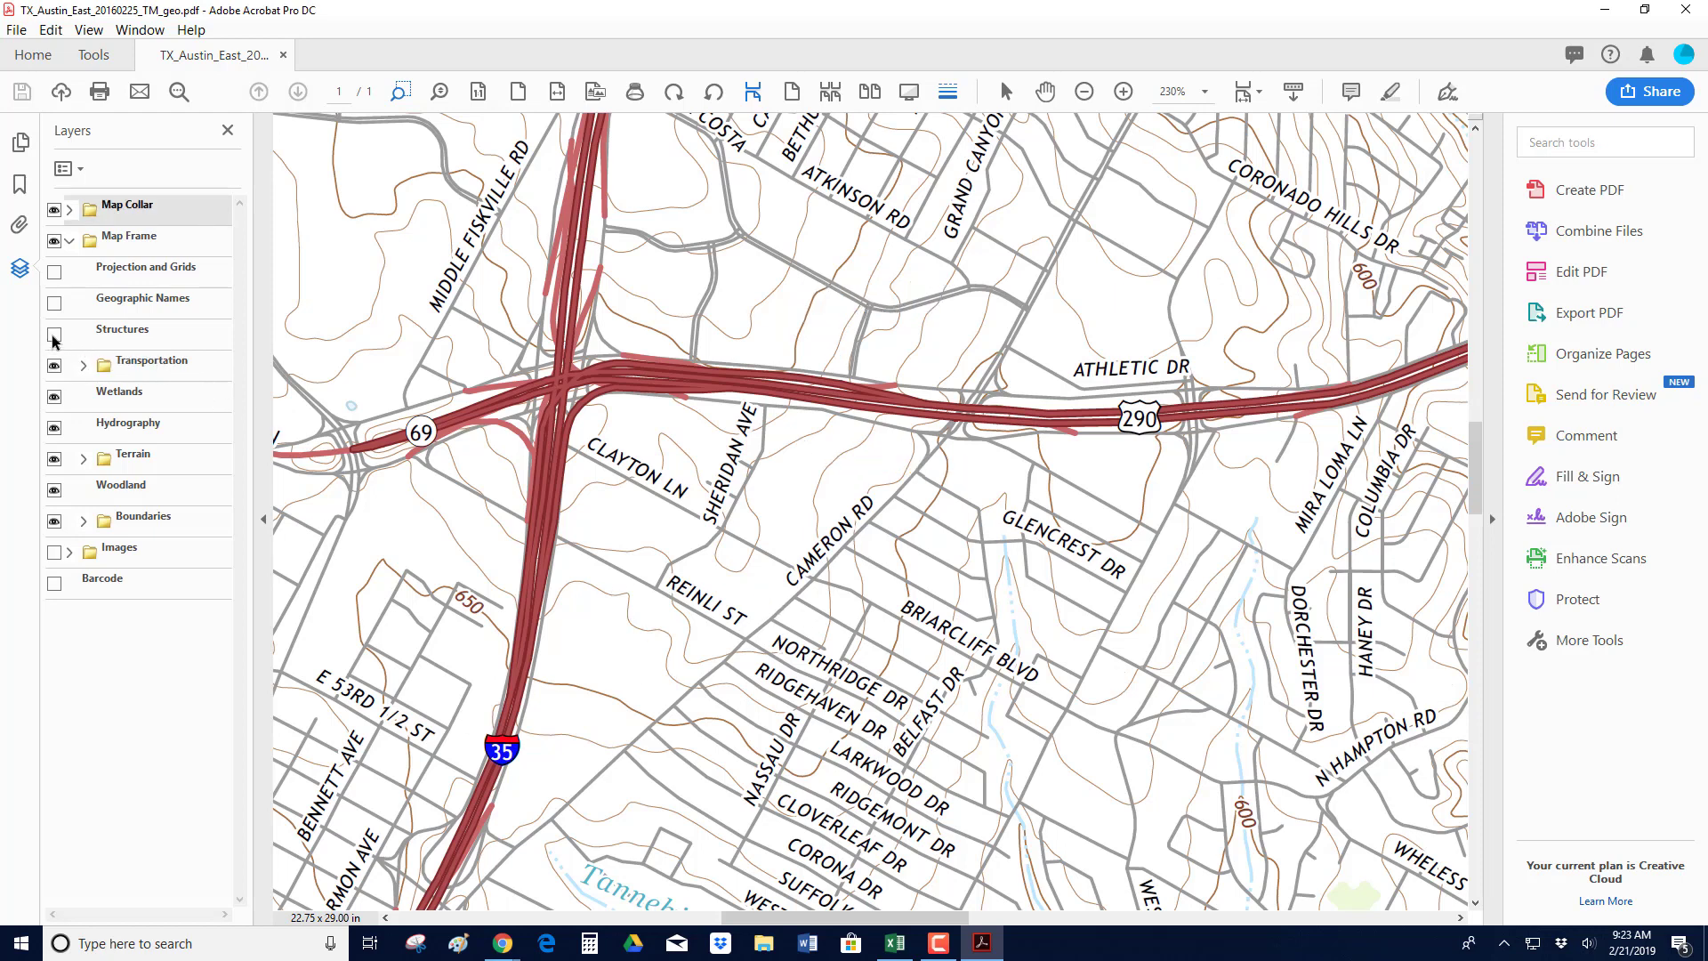
# - Expand the Transportation group and hide its Road Names and Shields and Road Features layers
pyautogui.click(83, 365)
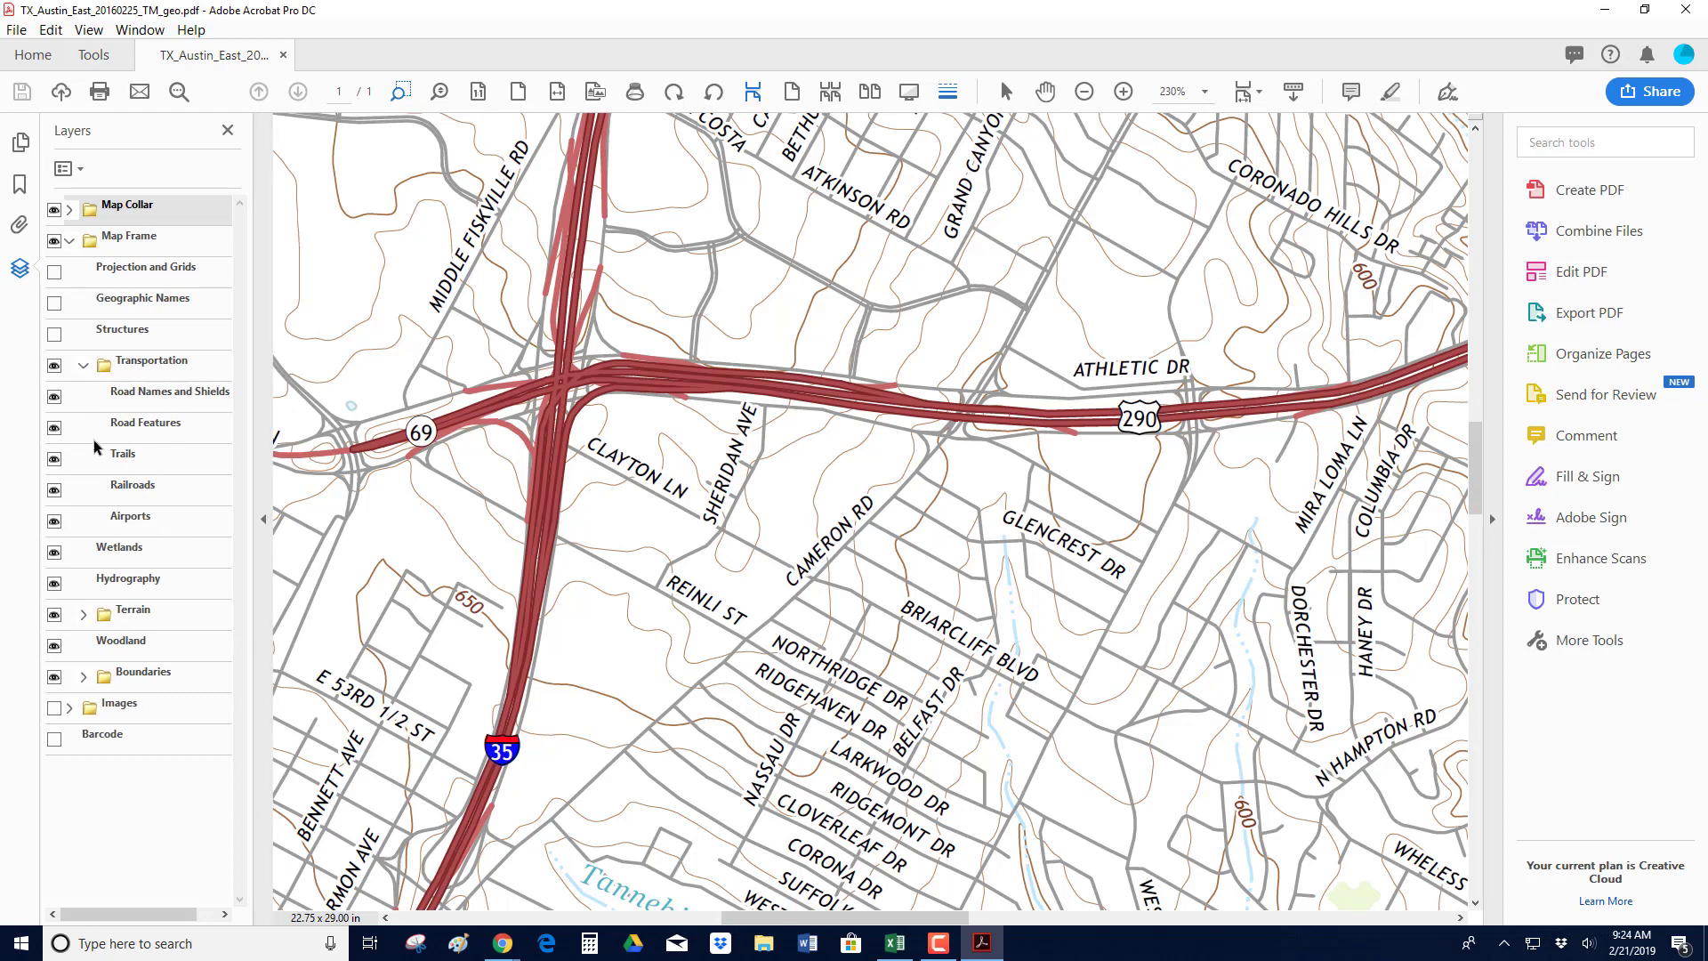
pyautogui.click(53, 399)
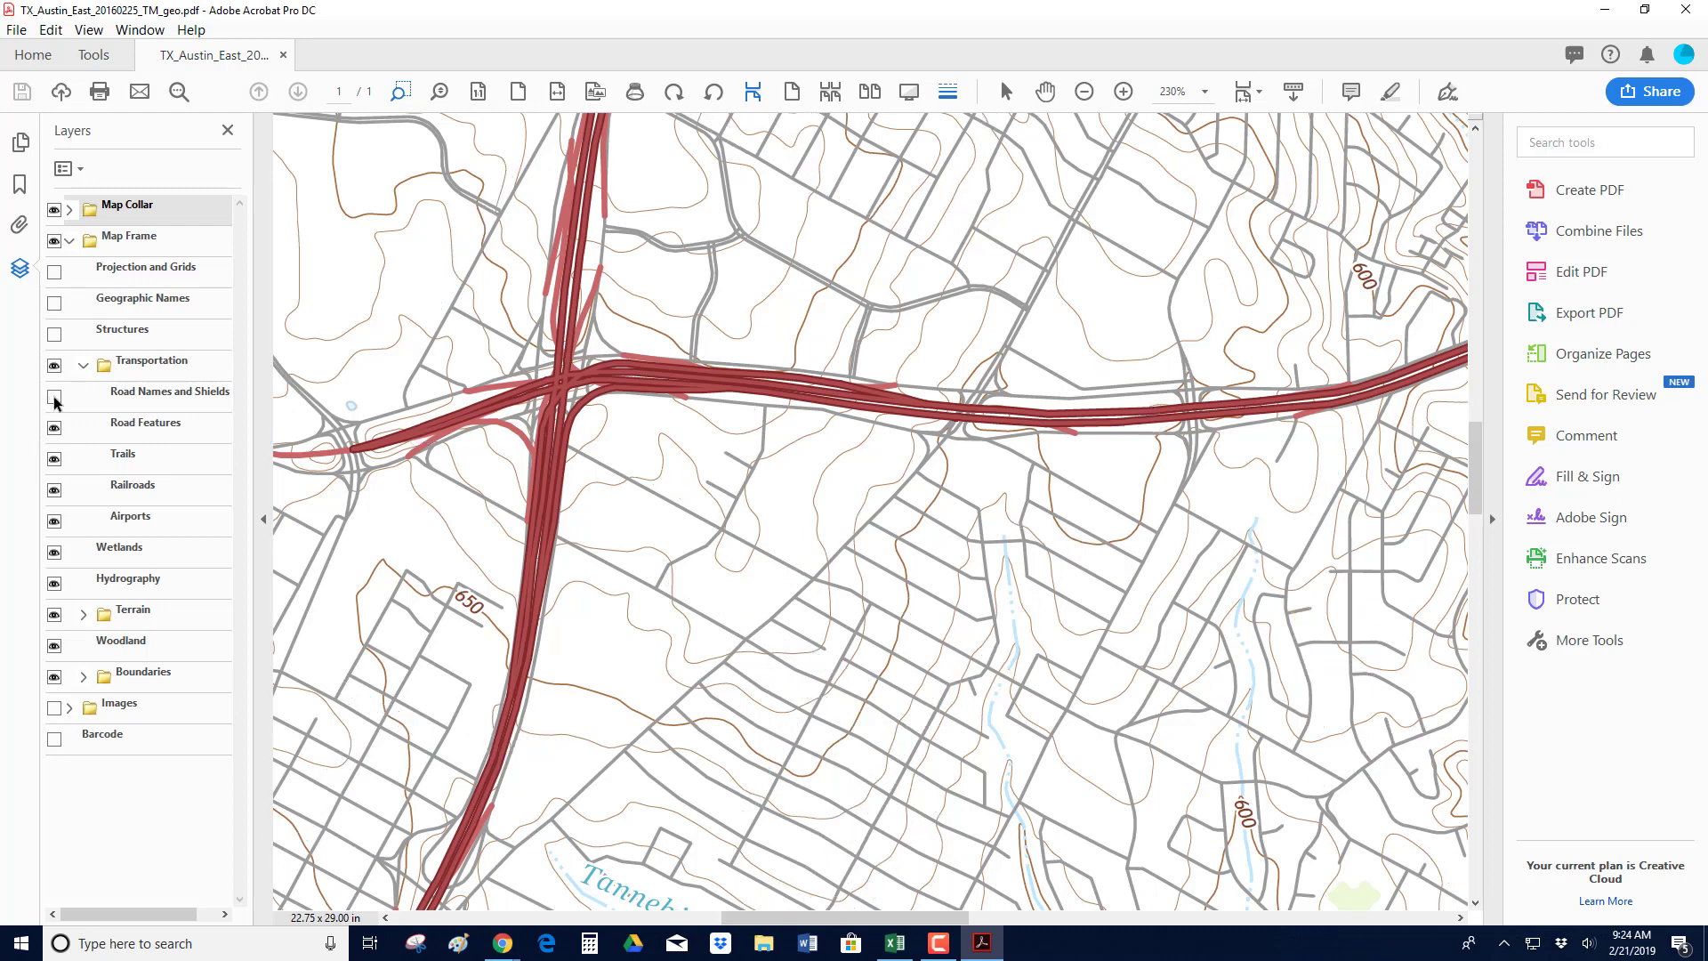
pyautogui.click(53, 430)
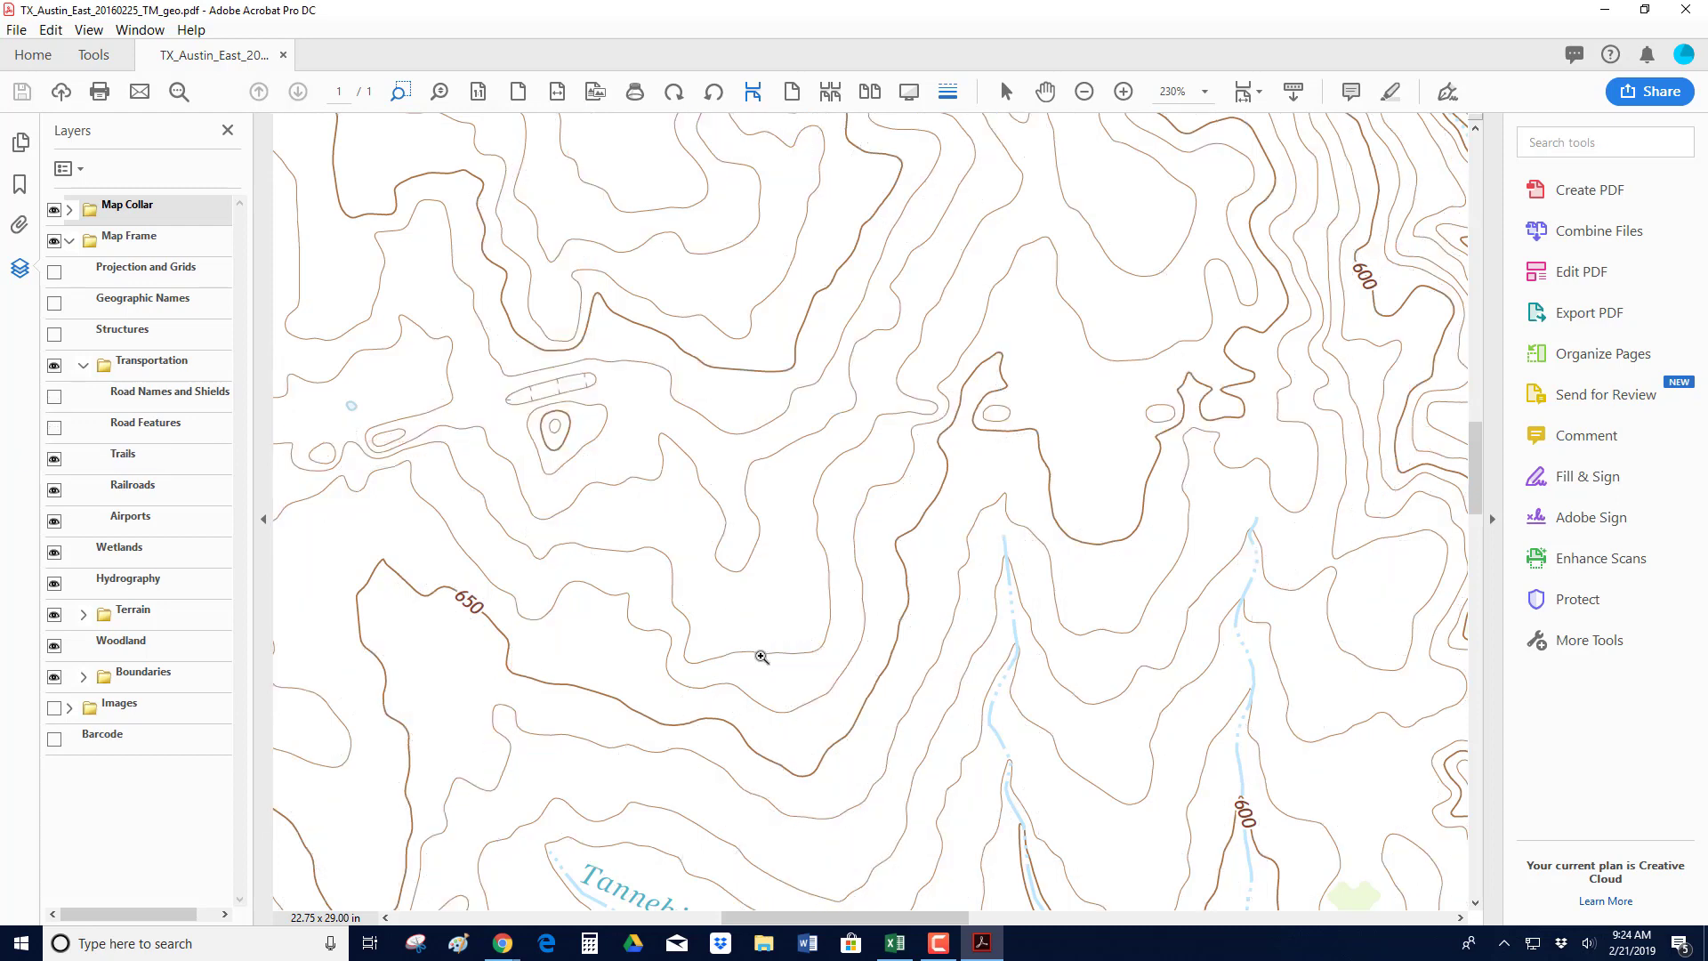
# - Show the map at 75% zoom and hide the Wetlands and Hydrography layers
pyautogui.scroll(-3, 762, 656)
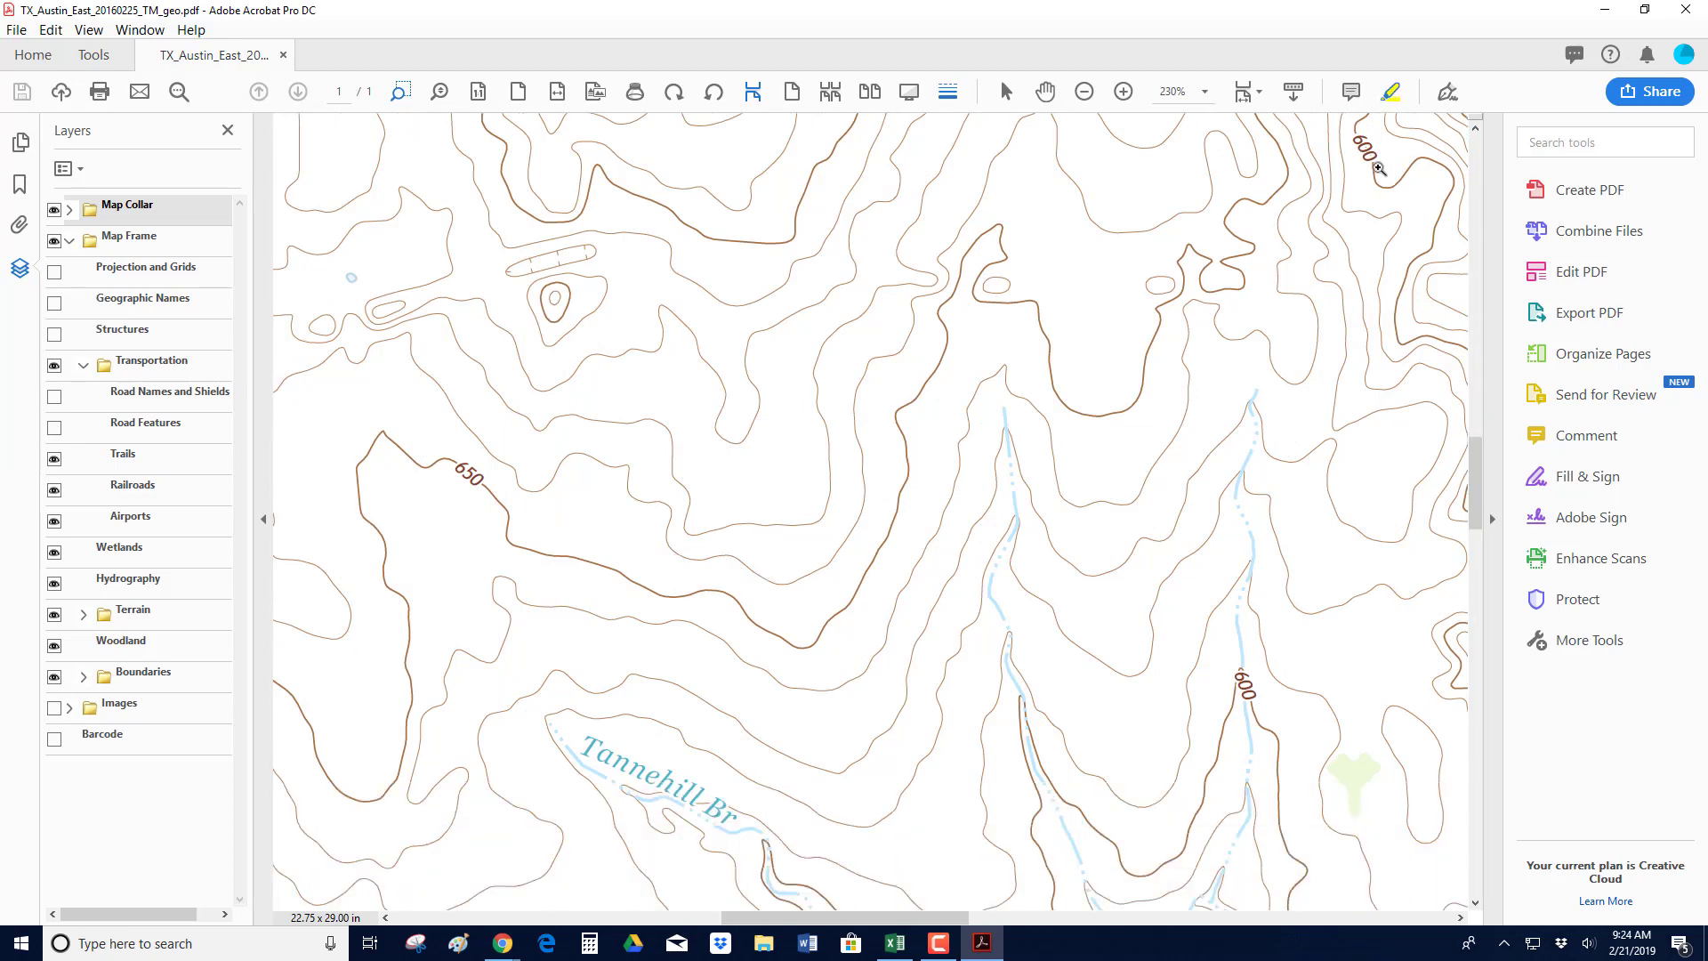
pyautogui.click(1205, 92)
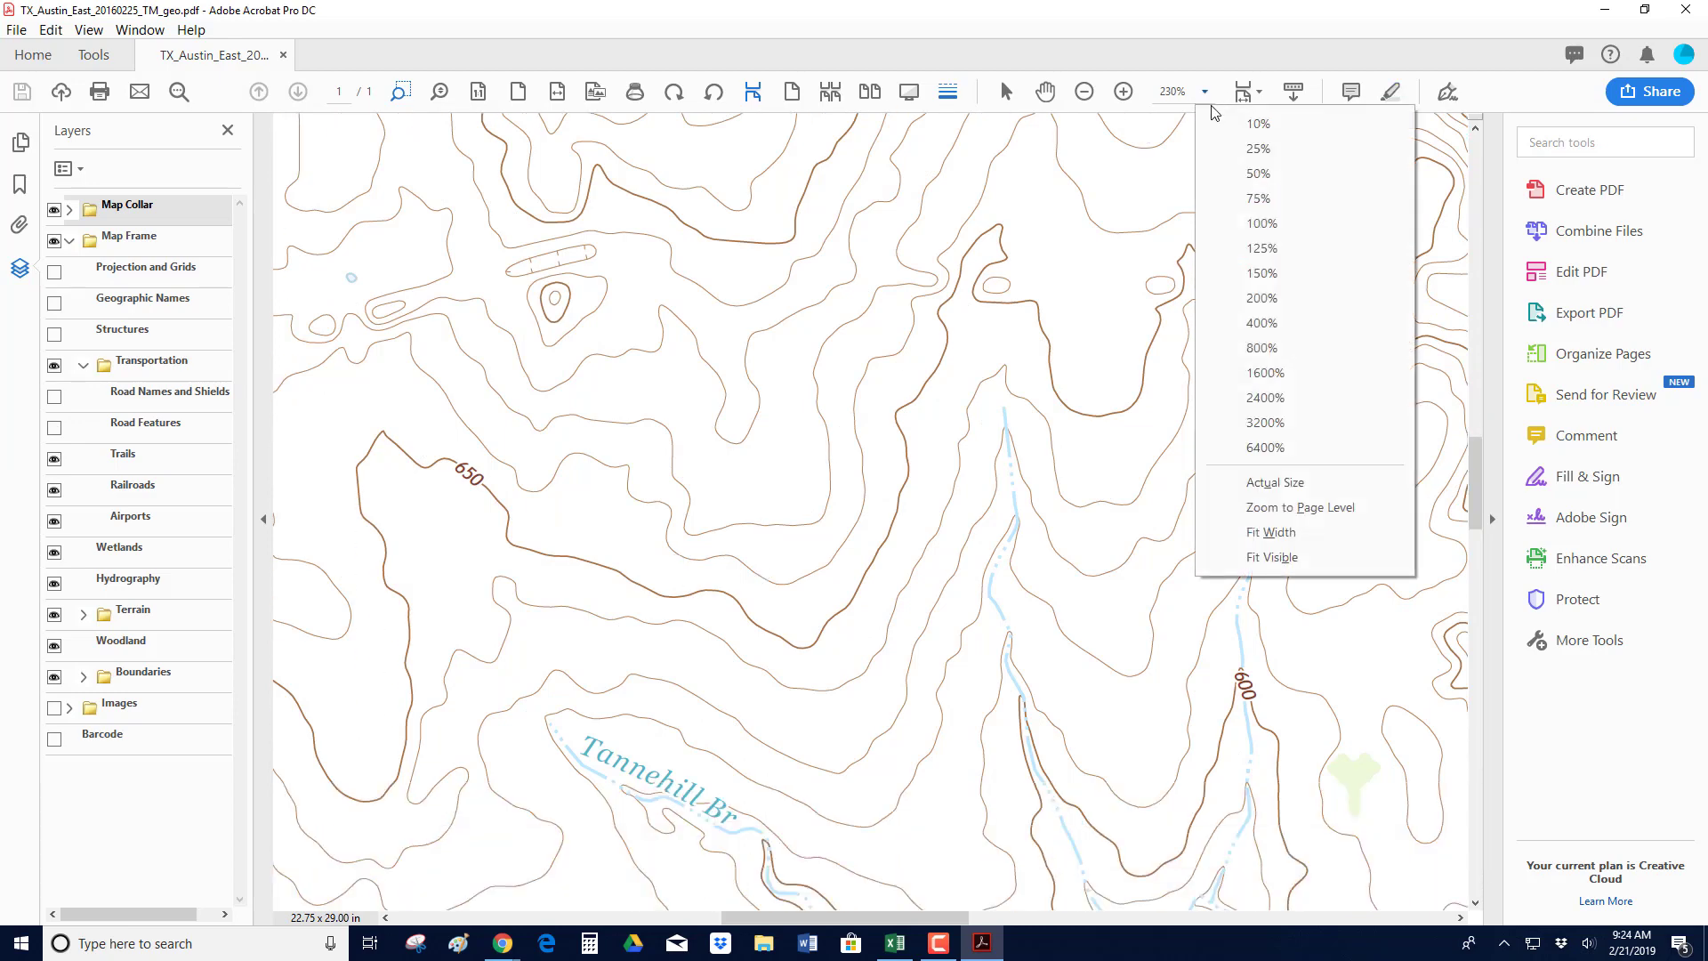
pyautogui.click(1251, 201)
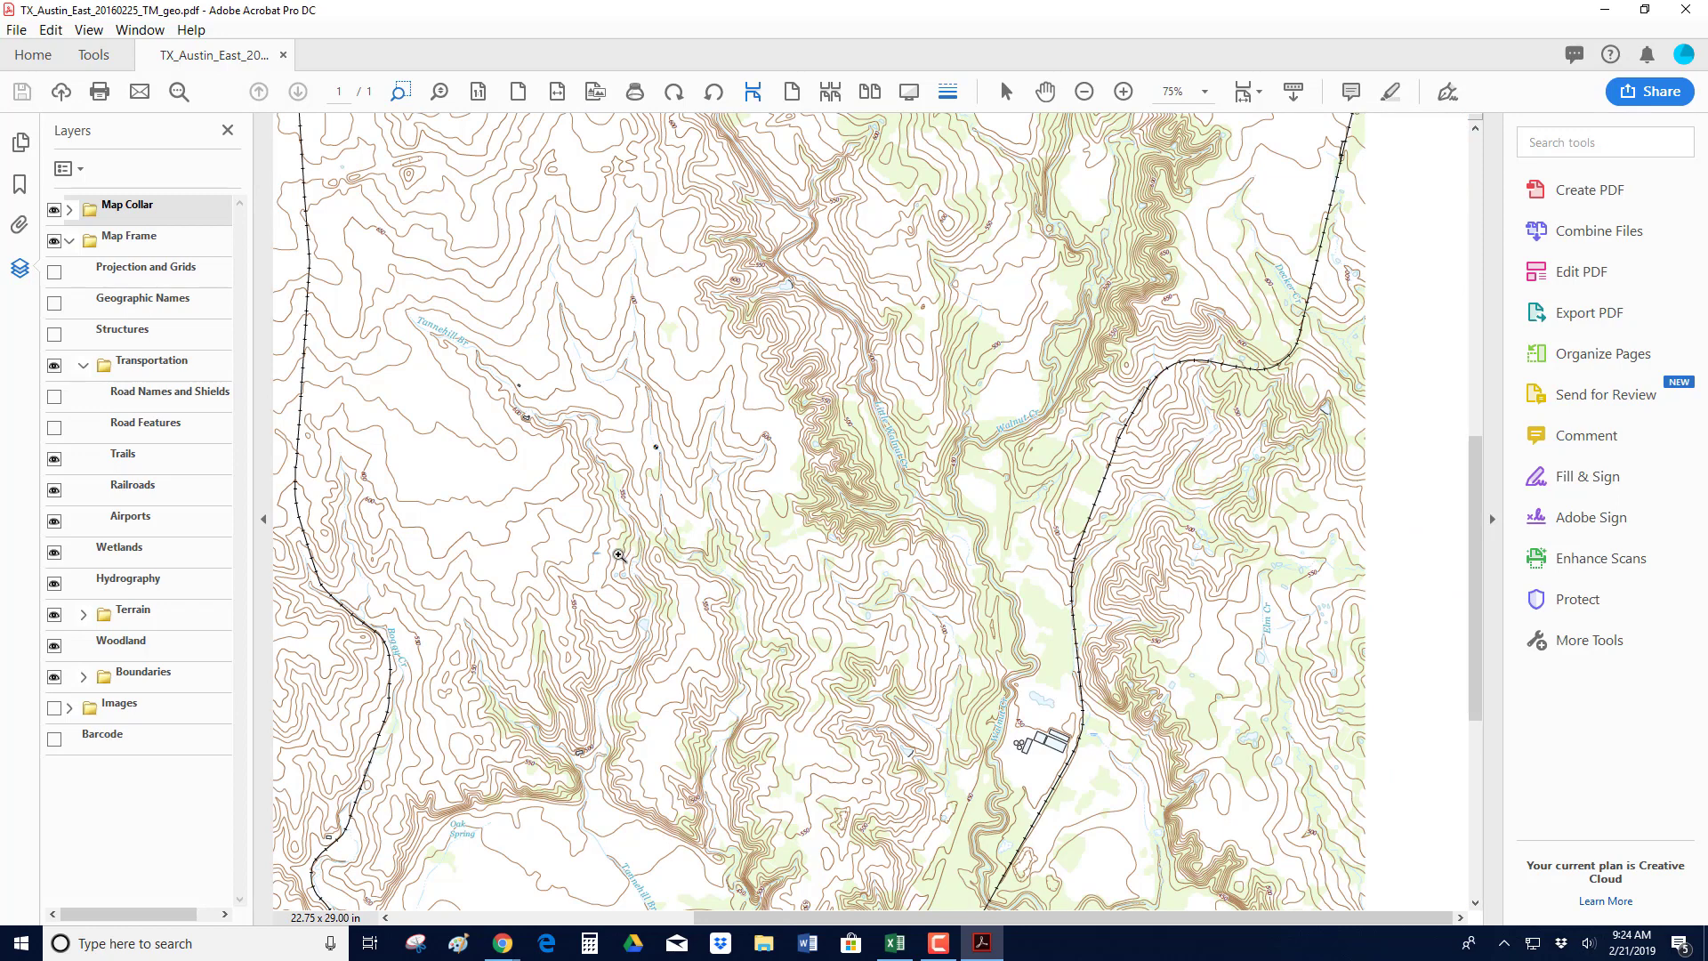
pyautogui.click(55, 553)
pyautogui.click(54, 585)
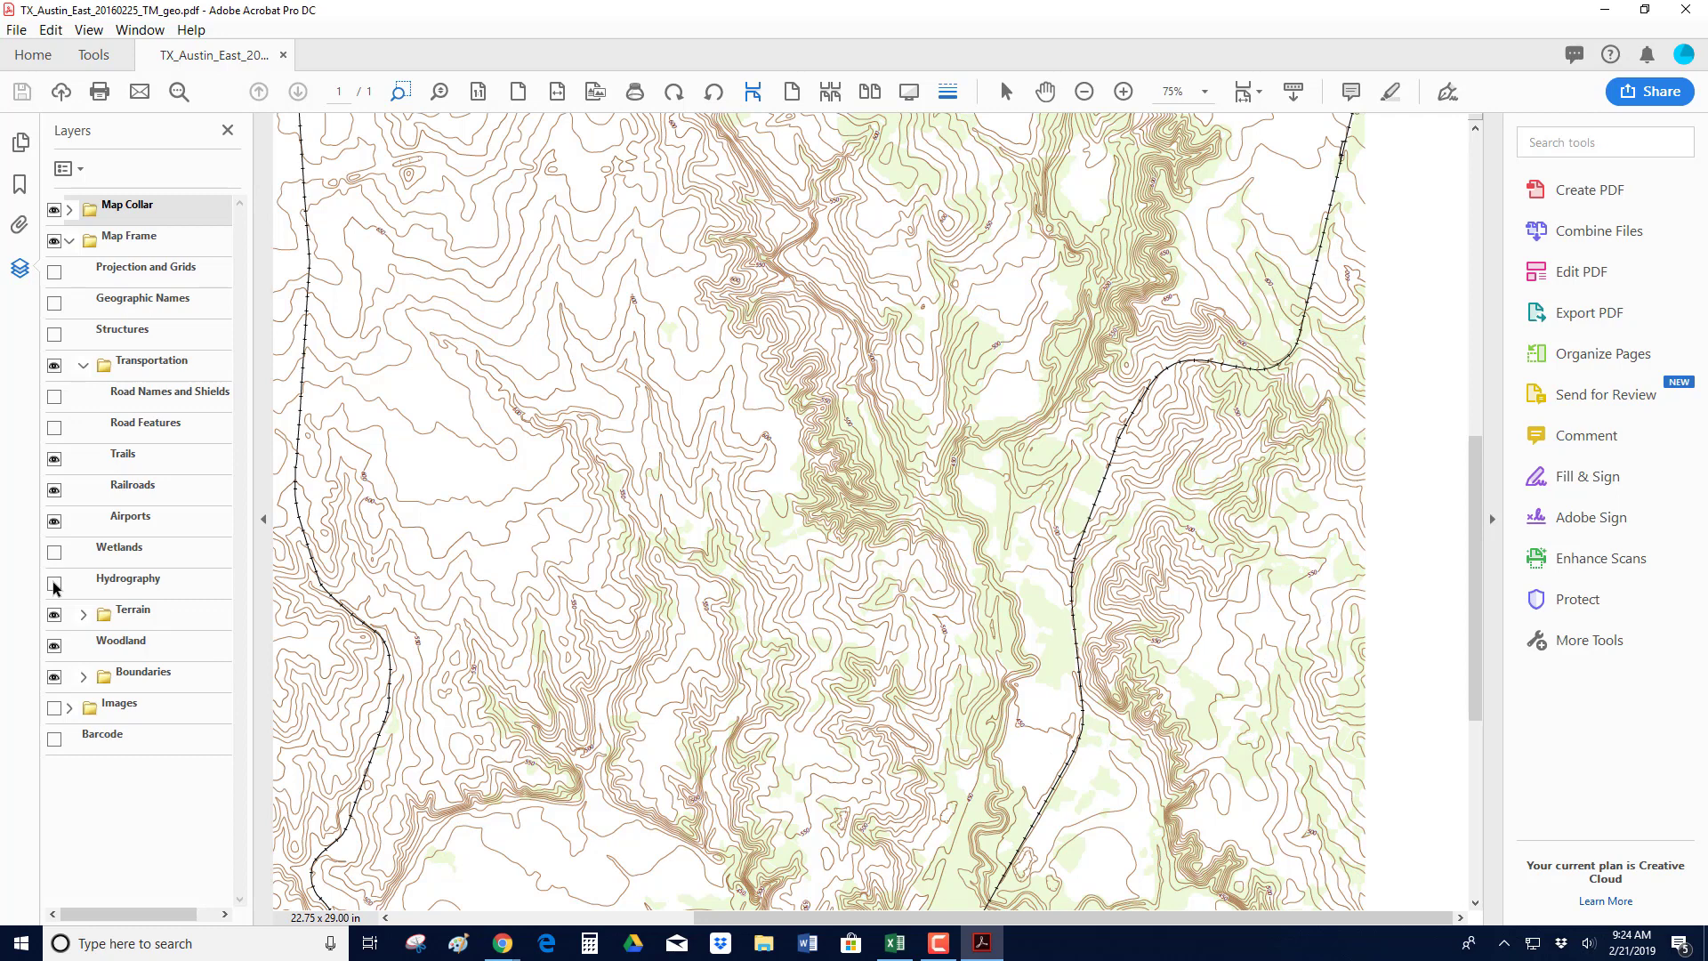
# - Hide the Airports and Railroads layers in the Transportation group
pyautogui.click(52, 522)
pyautogui.click(62, 488)
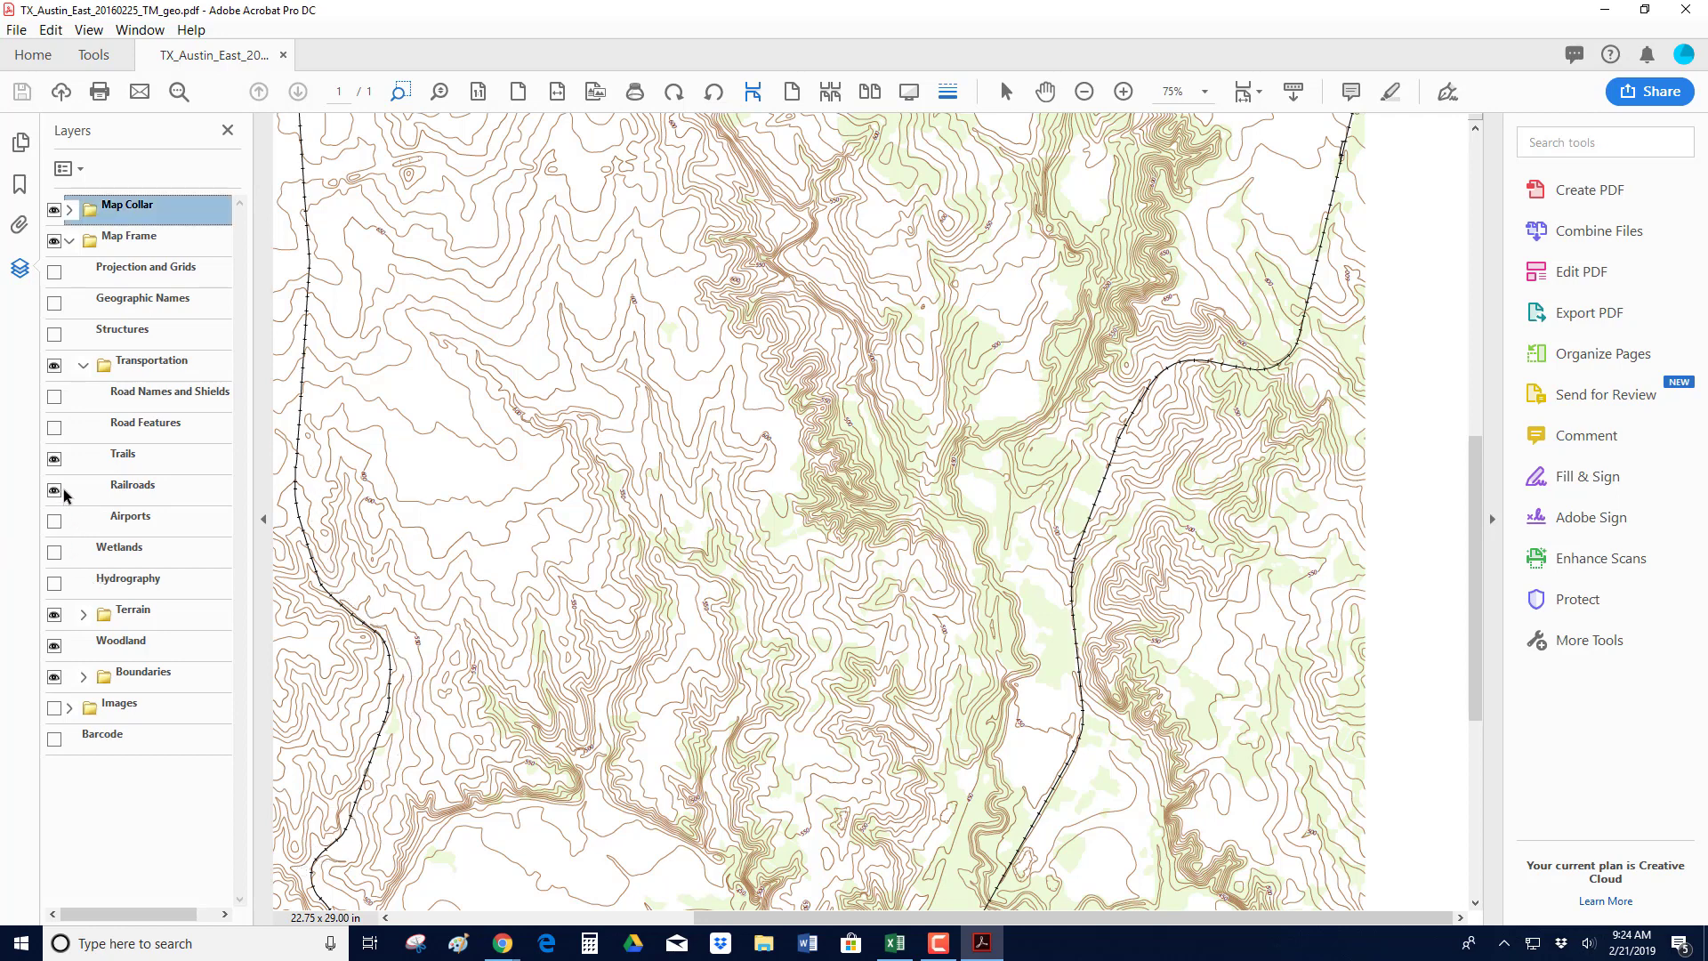
pyautogui.click(63, 489)
pyautogui.click(54, 492)
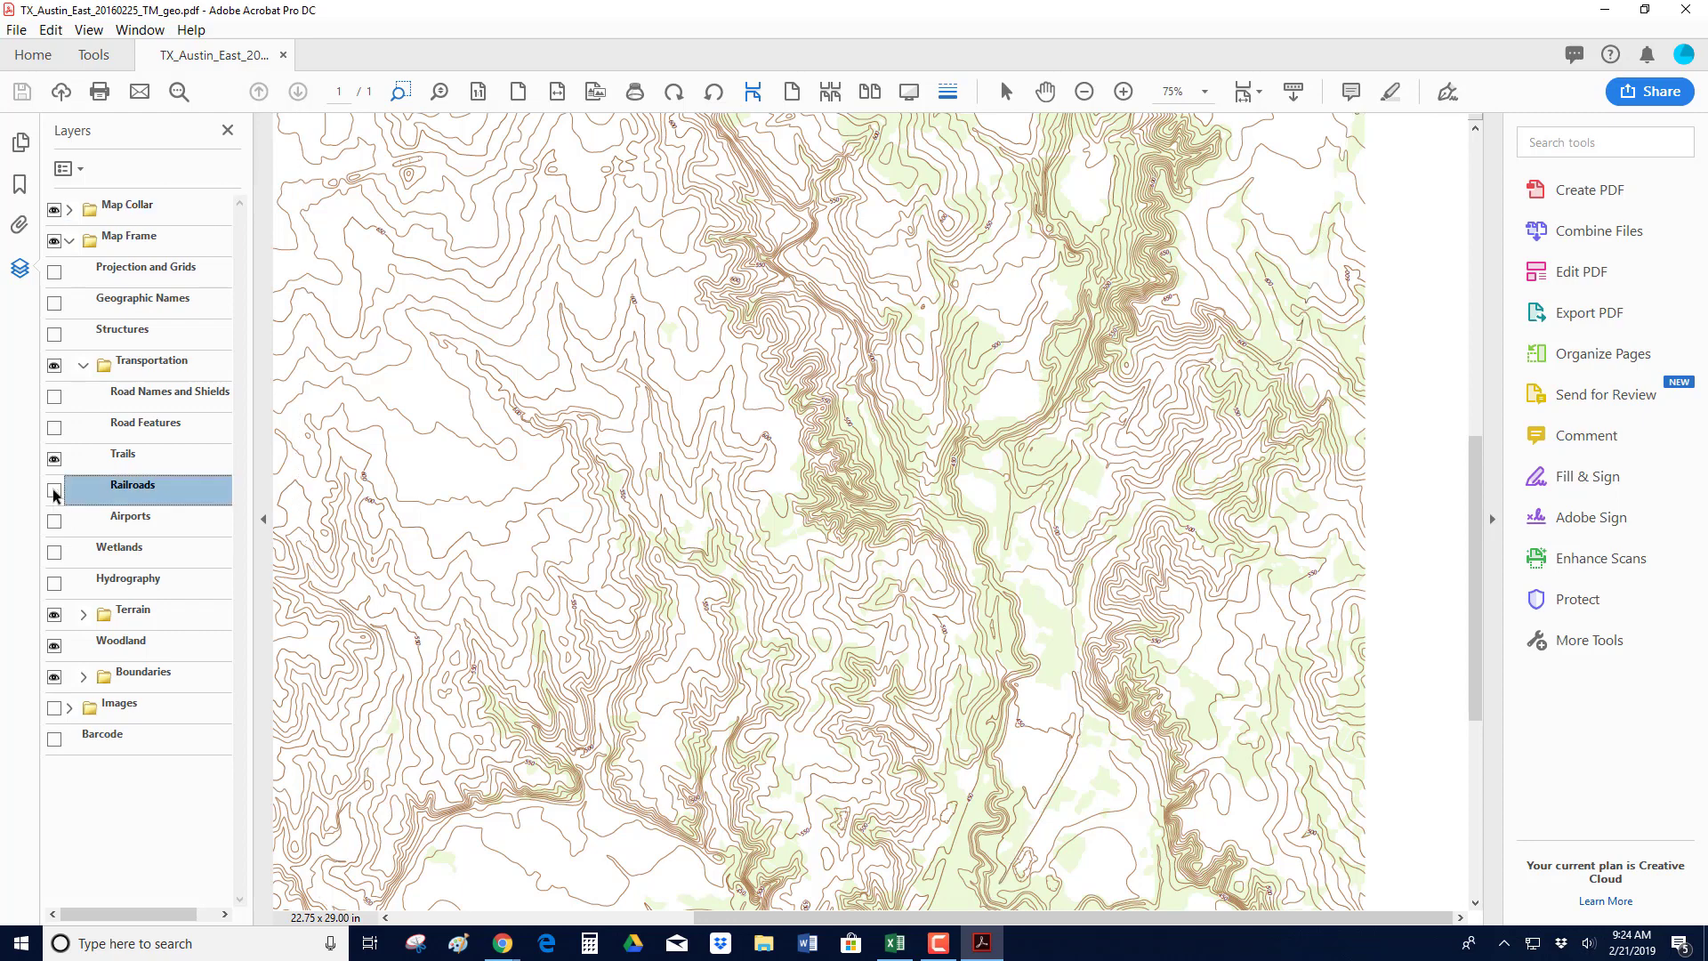
# - Inspect the contour lines up close, hide the Trails layer, and expand the Terrain group to list its sublayers
pyautogui.moveTo(902, 778); pyautogui.dragTo(946, 583)
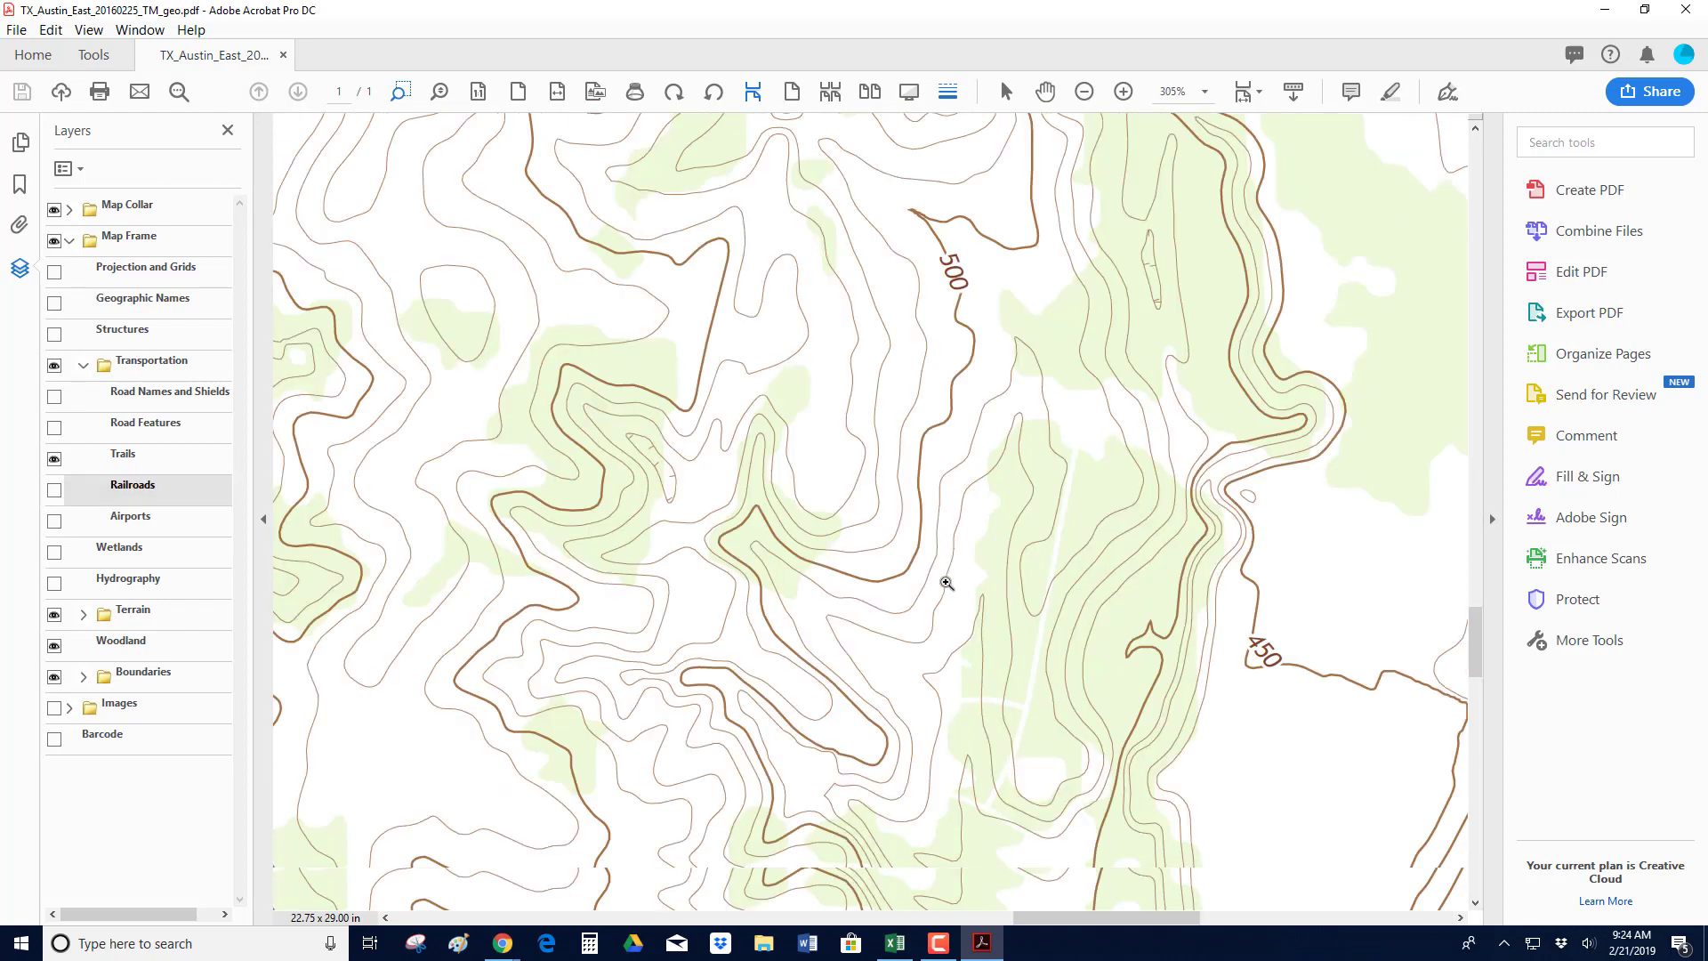
pyautogui.scroll(-5, 943, 583)
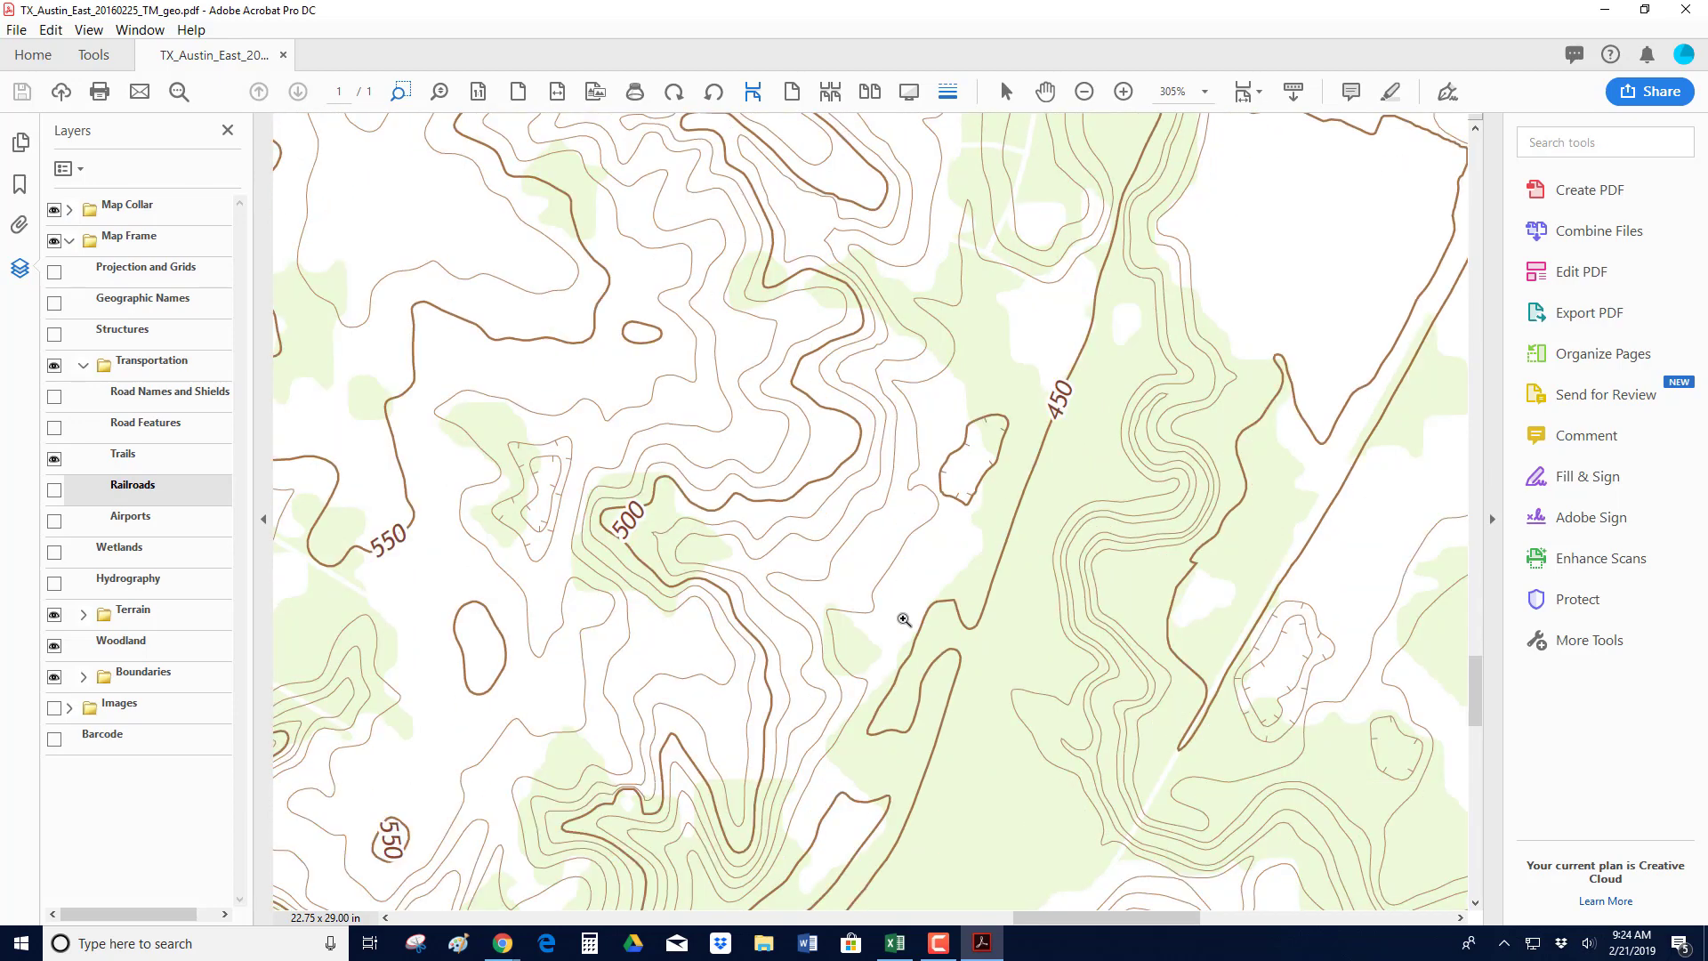
pyautogui.scroll(-4, 904, 620)
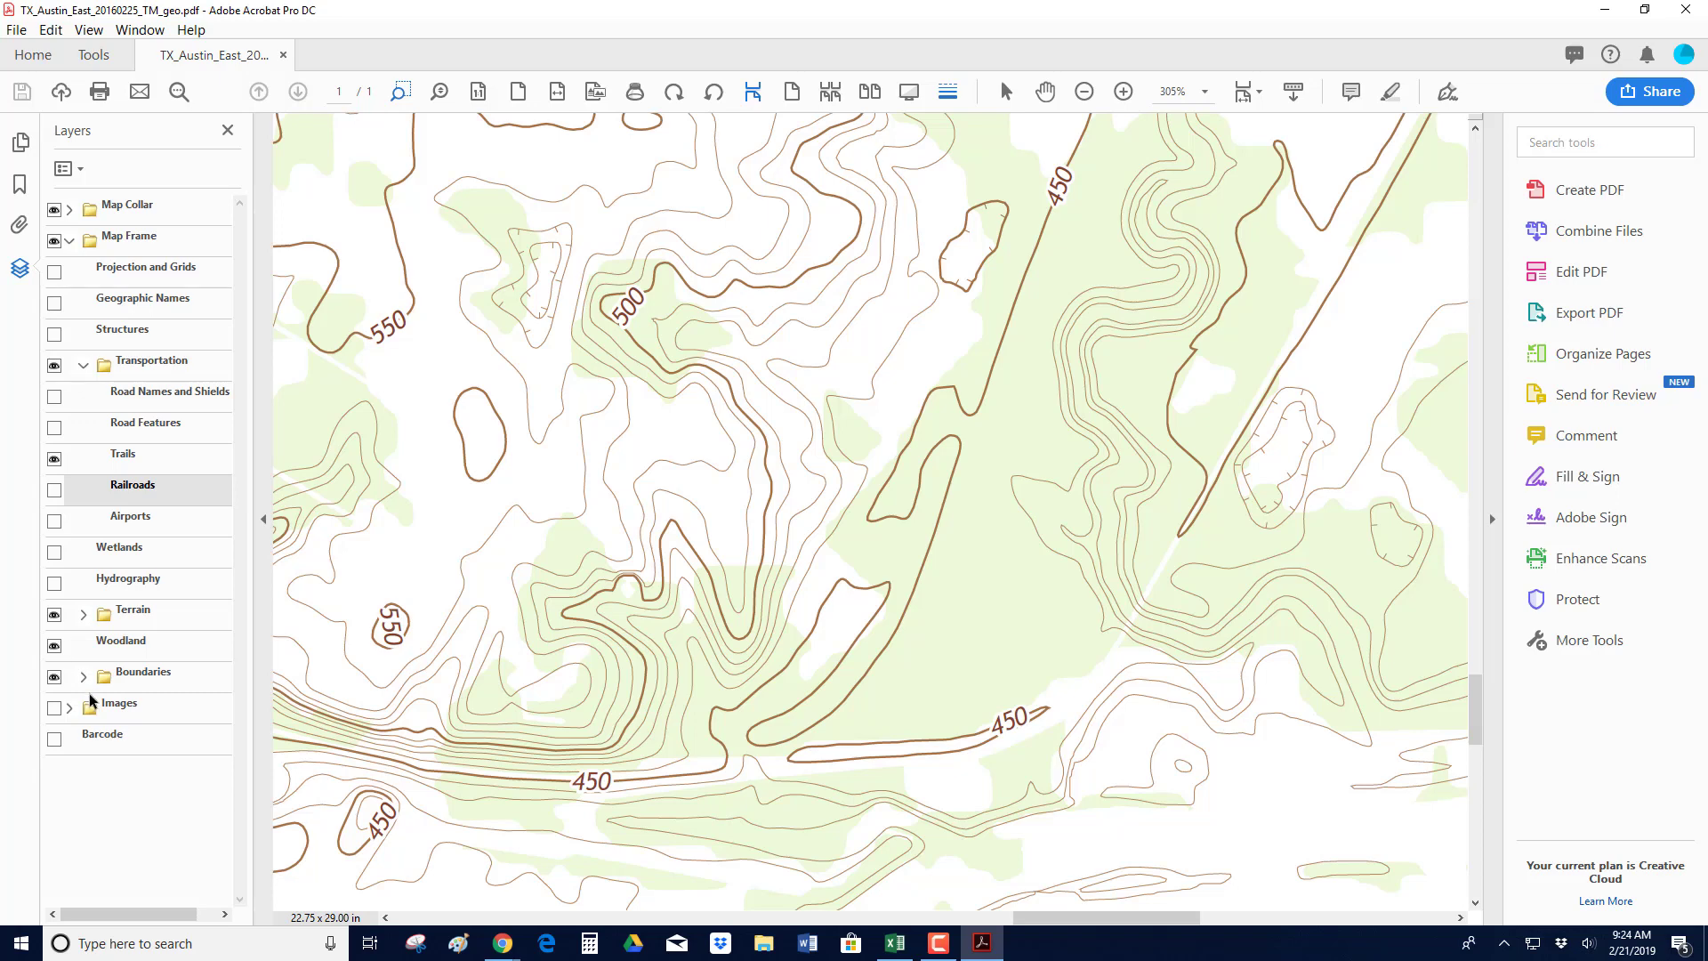
pyautogui.click(55, 459)
pyautogui.click(81, 613)
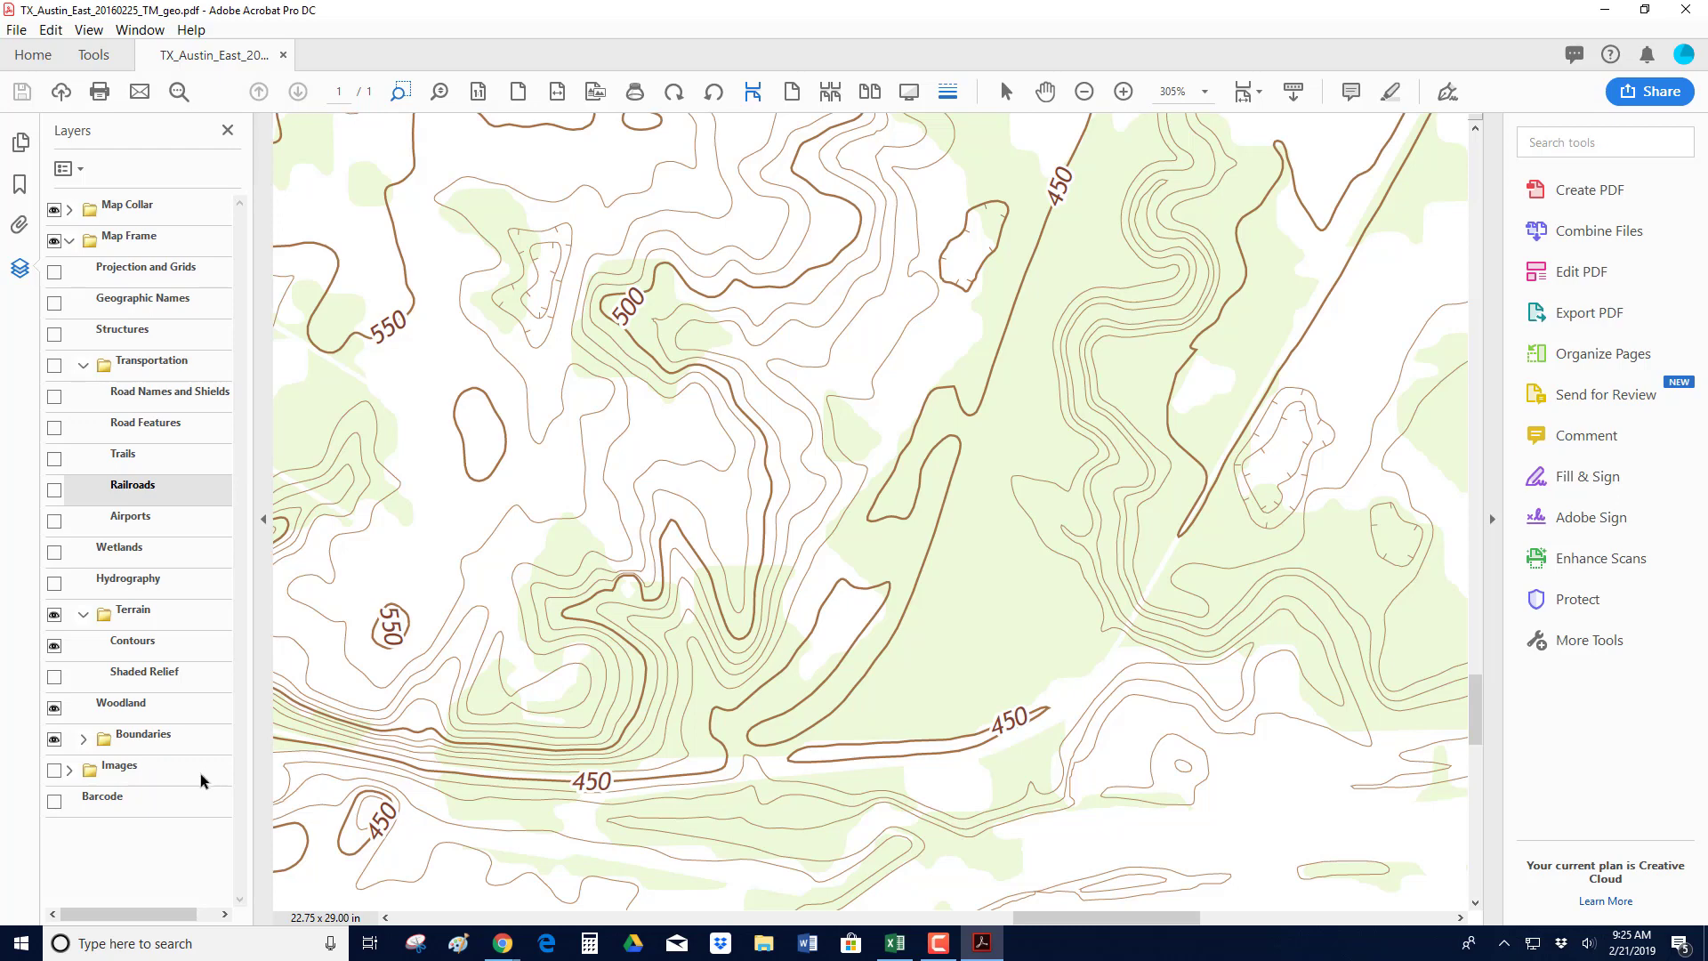
# - Preview the Shaded Relief layer under Terrain, hide it again, and hide the Woodland layer
pyautogui.click(54, 676)
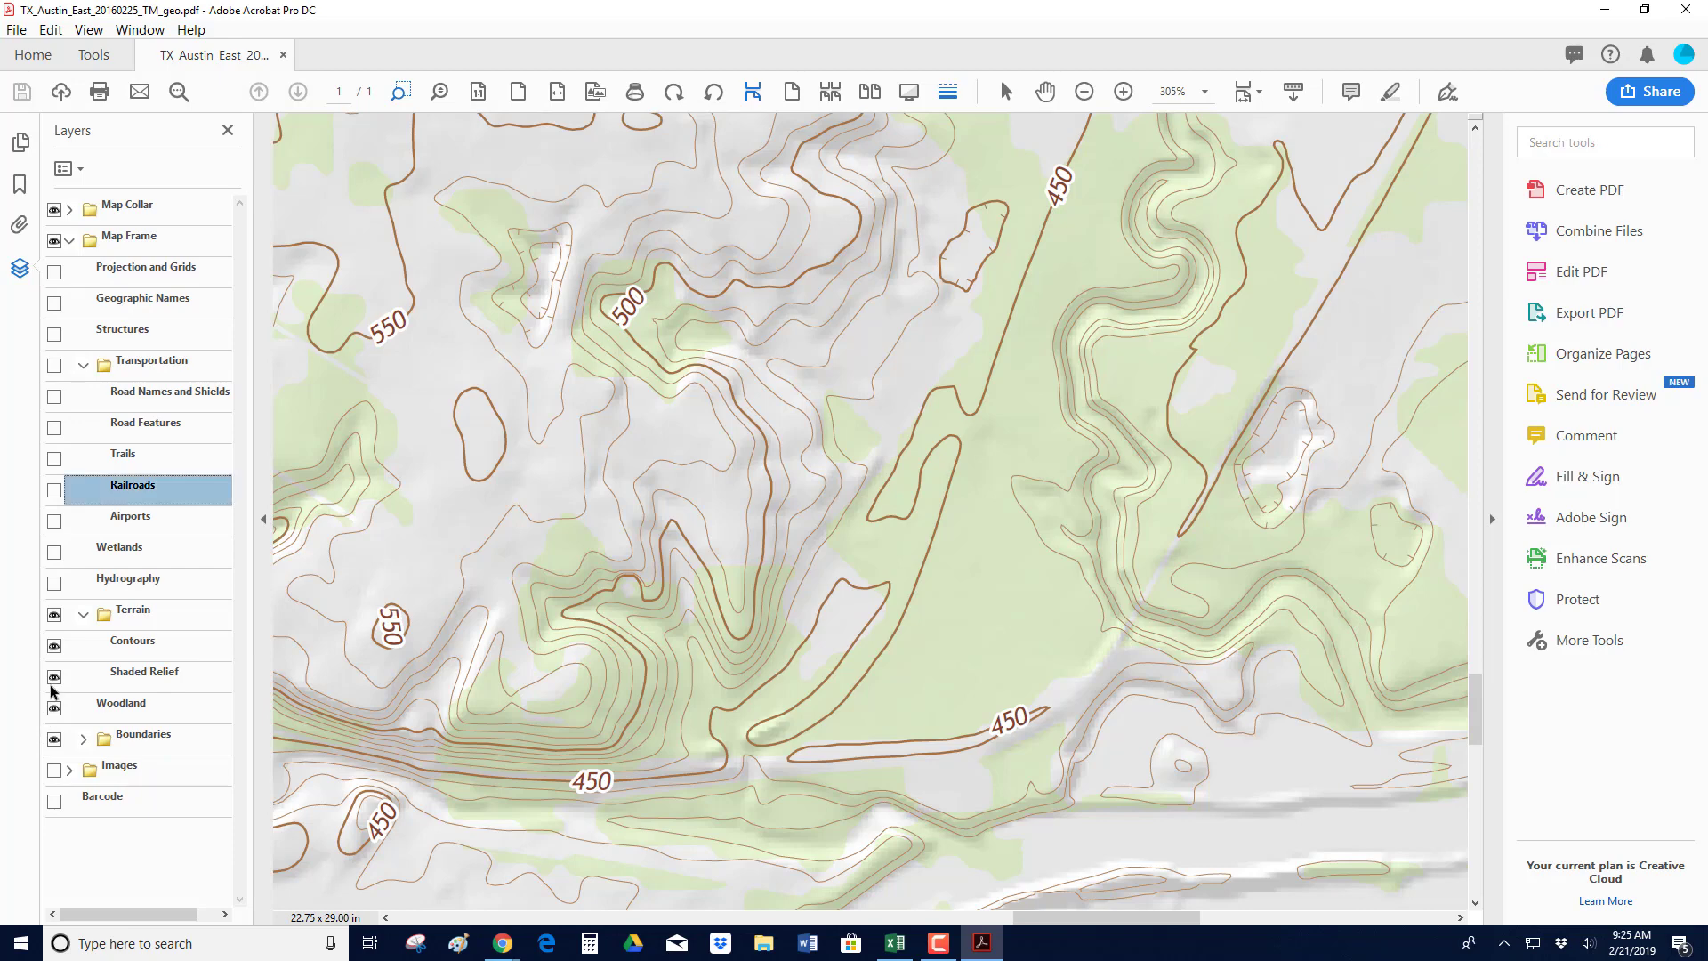
pyautogui.click(54, 677)
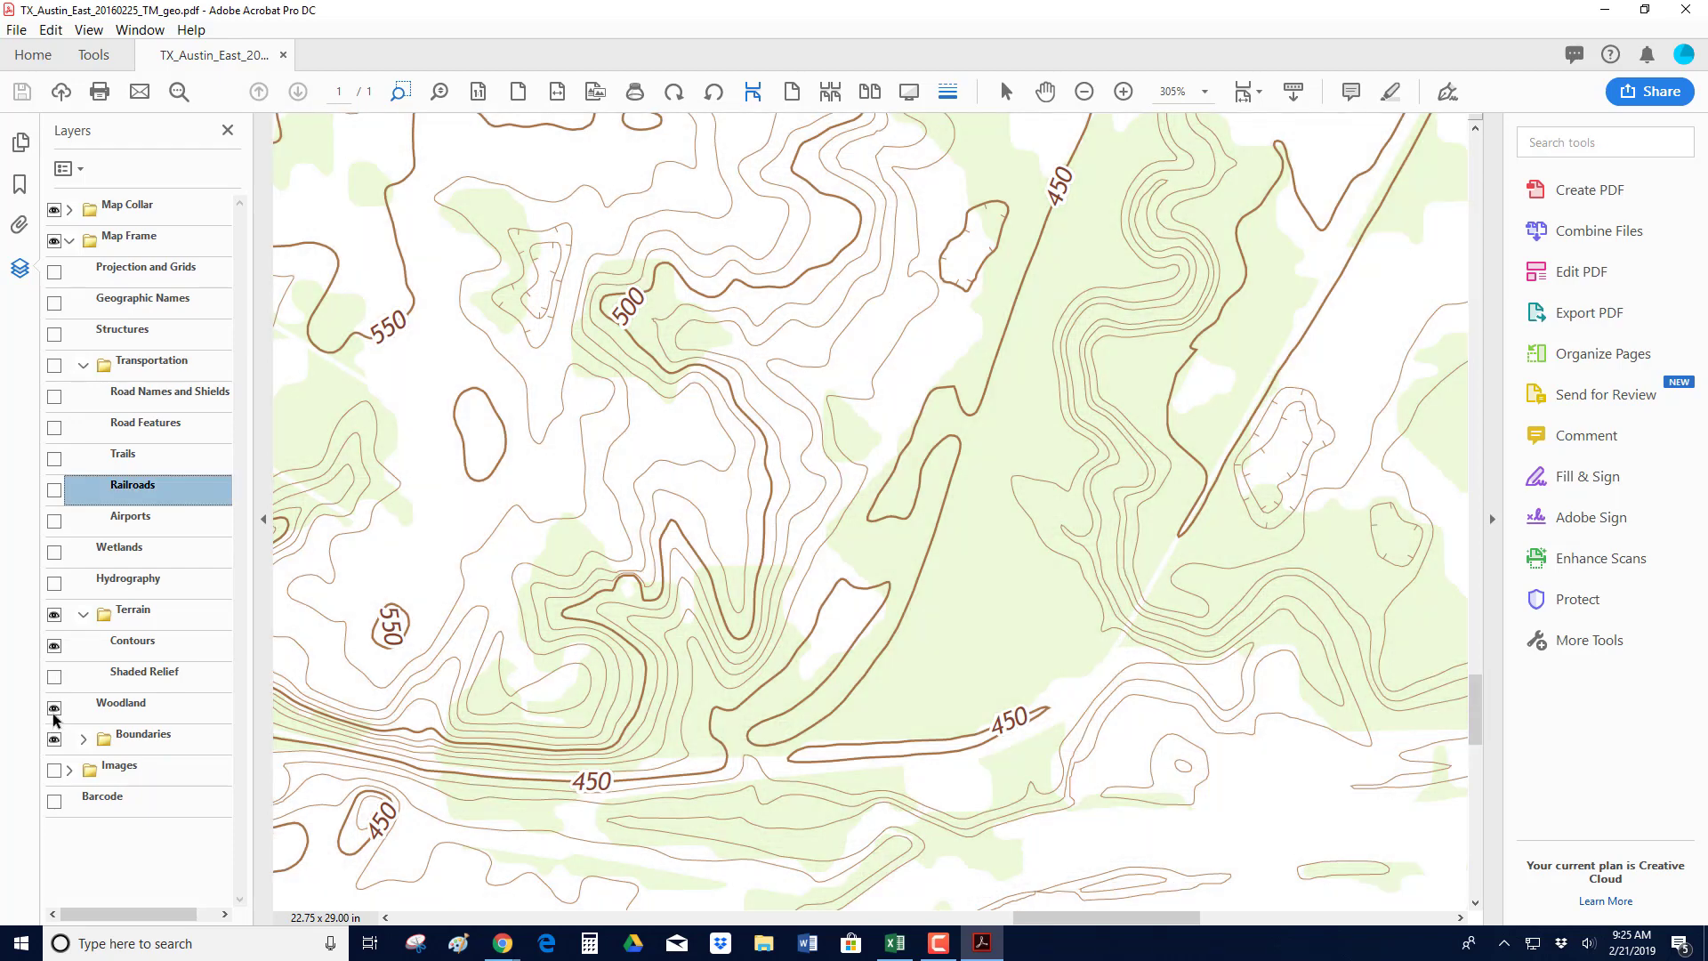
pyautogui.click(54, 710)
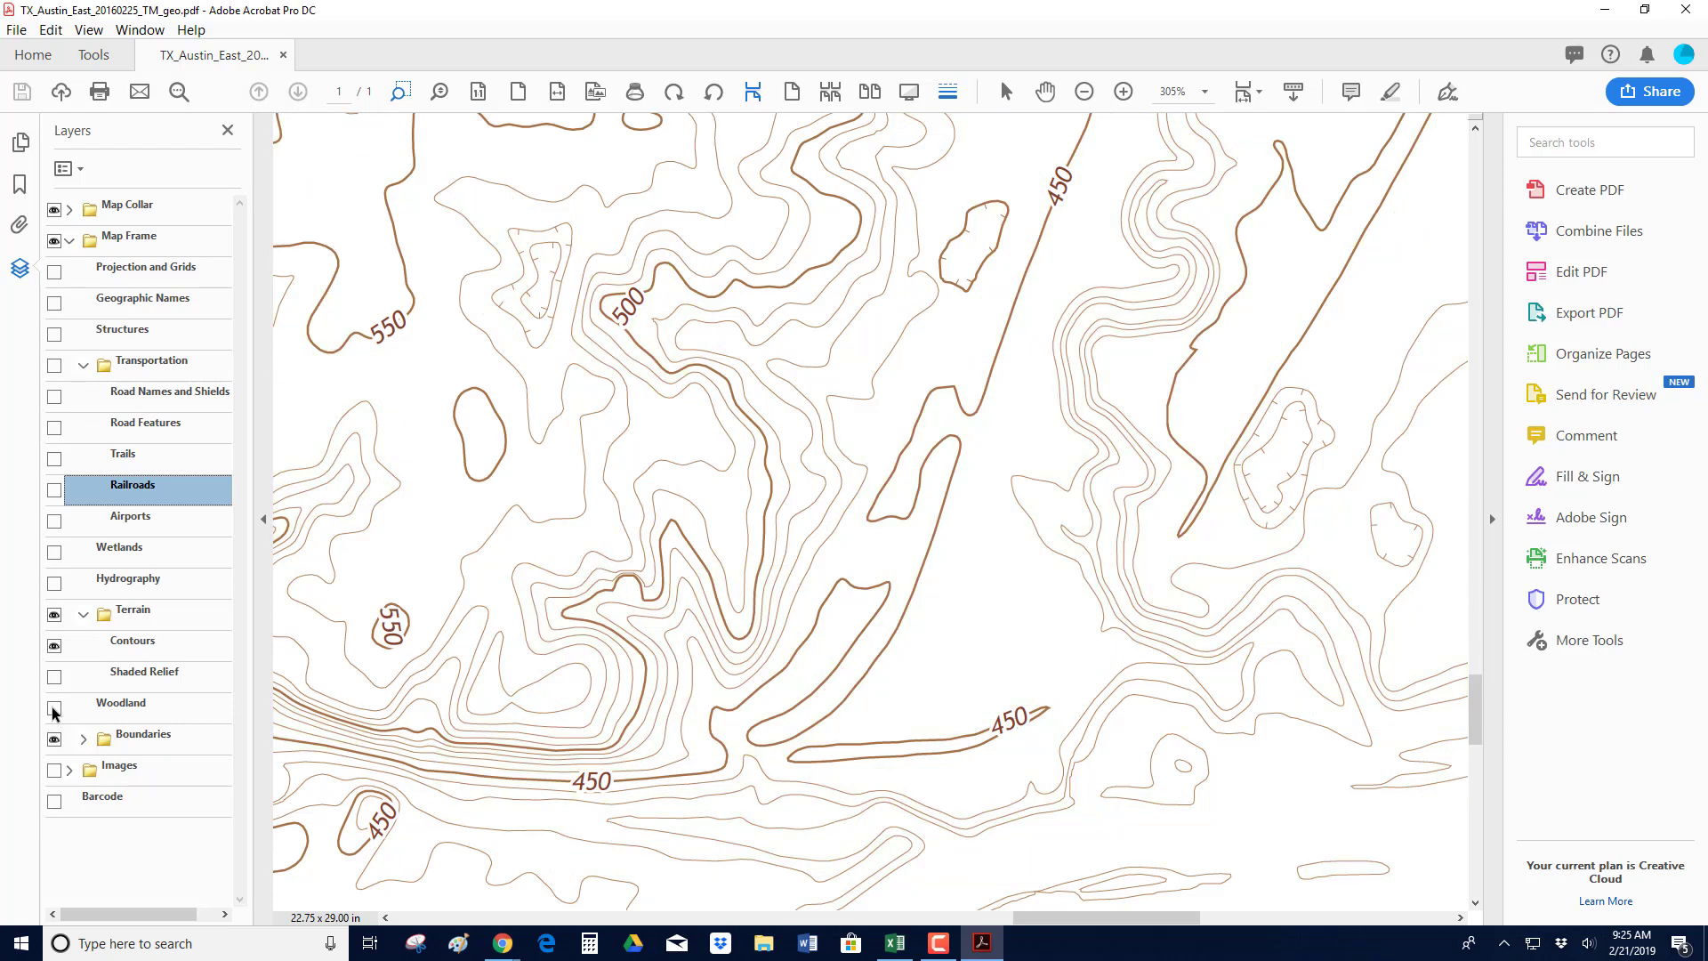
# - Show the Images layer and inspect the aerial imagery beneath the contours down to the map's southern edge
pyautogui.click(54, 770)
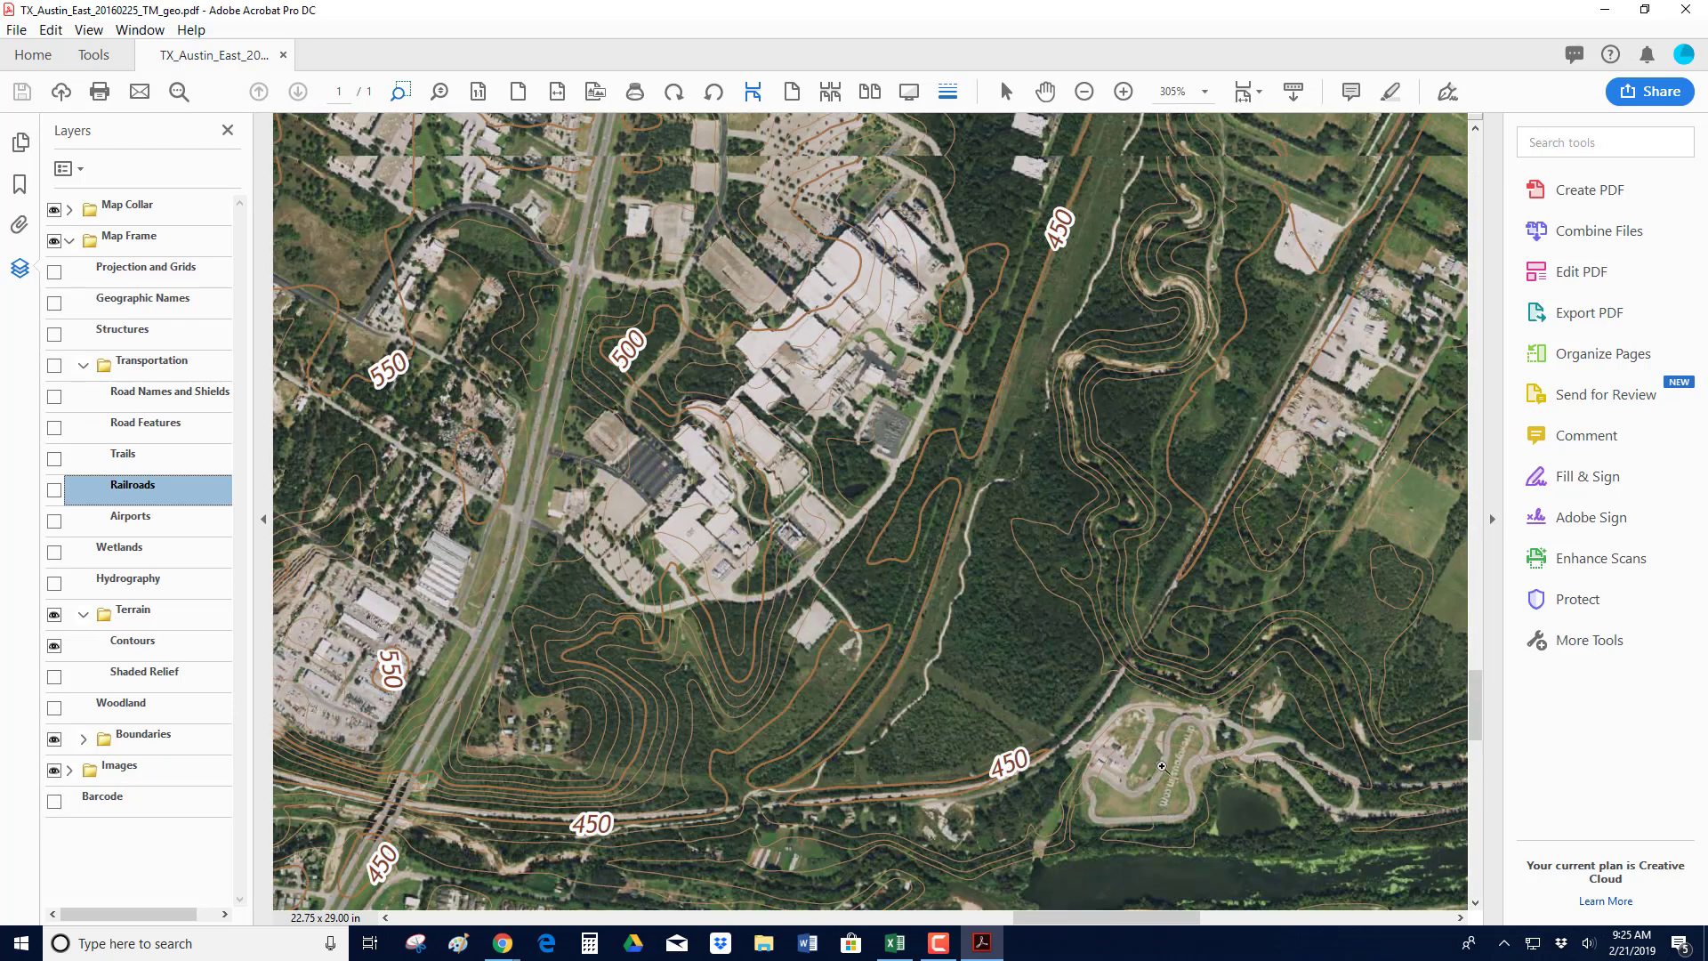
pyautogui.scroll(-10, 1162, 767)
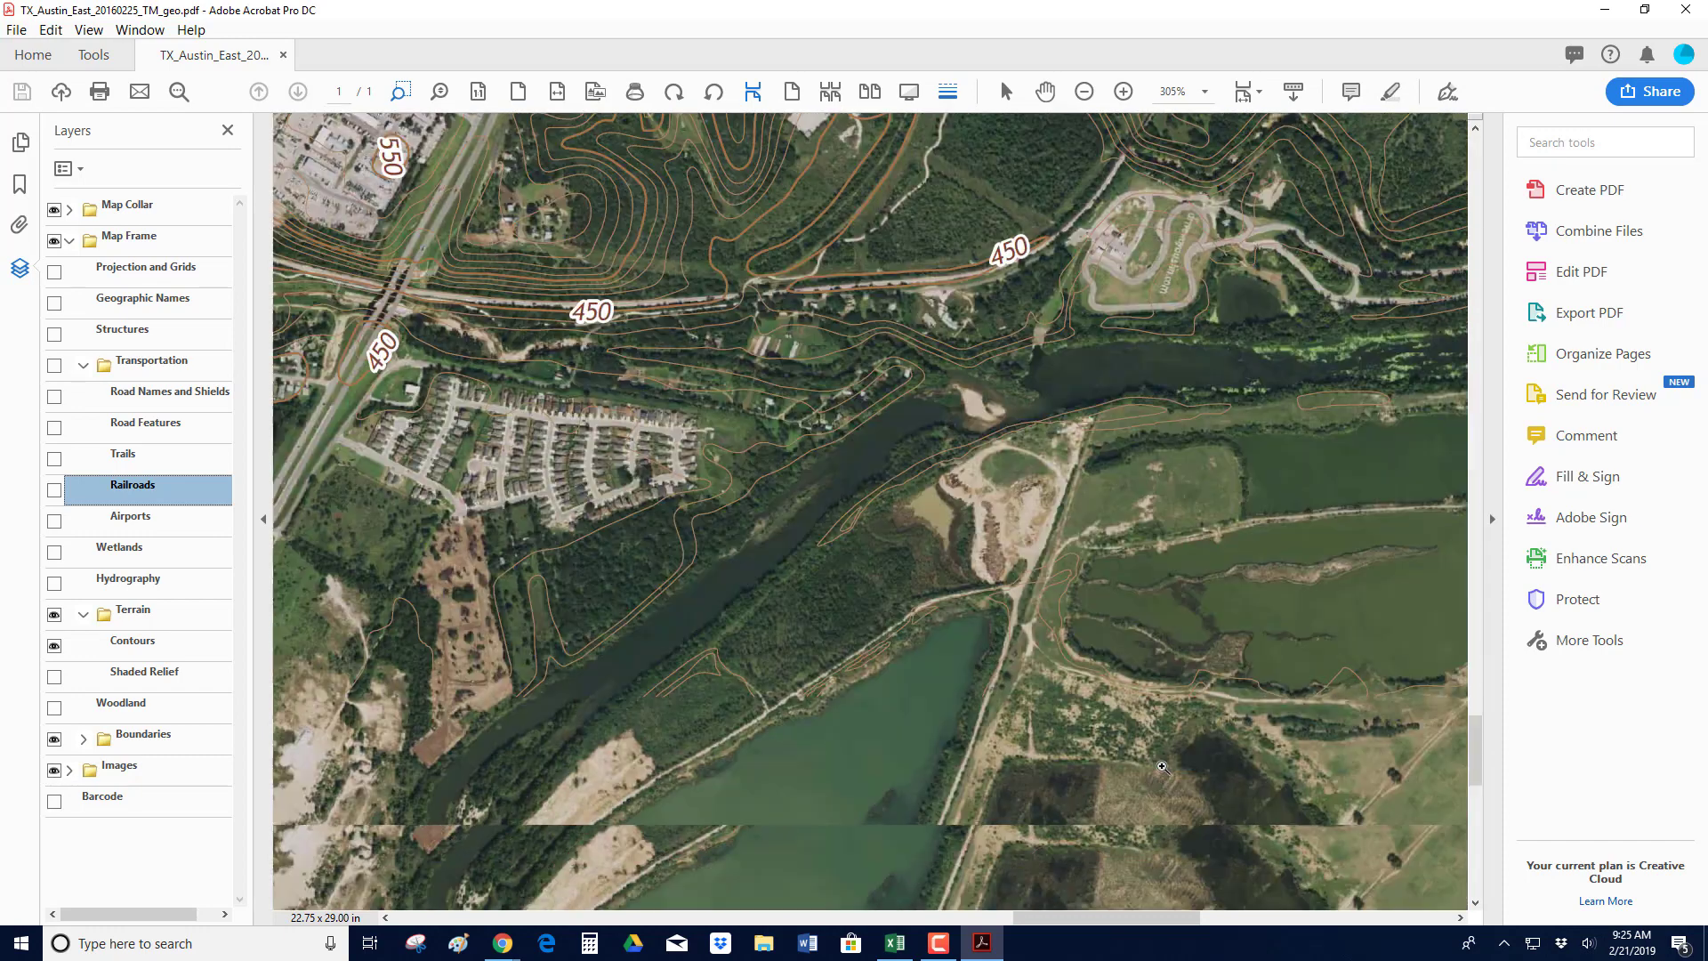
pyautogui.scroll(-2, 1164, 763)
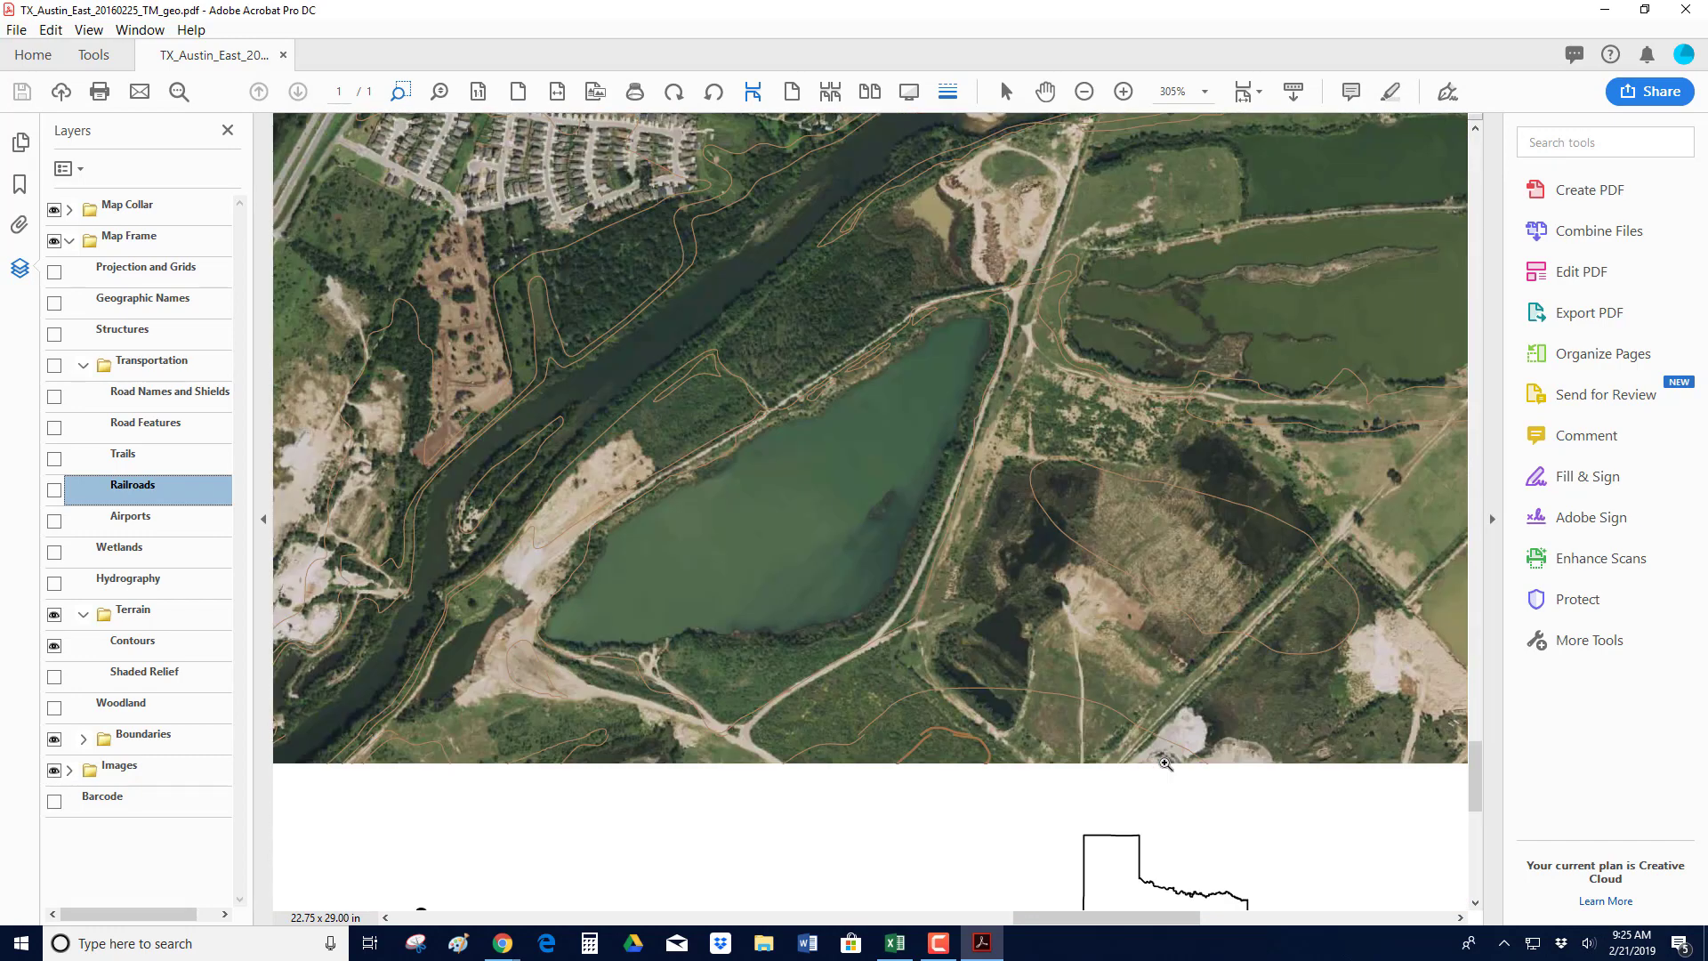
pyautogui.scroll(-7, 1193, 728)
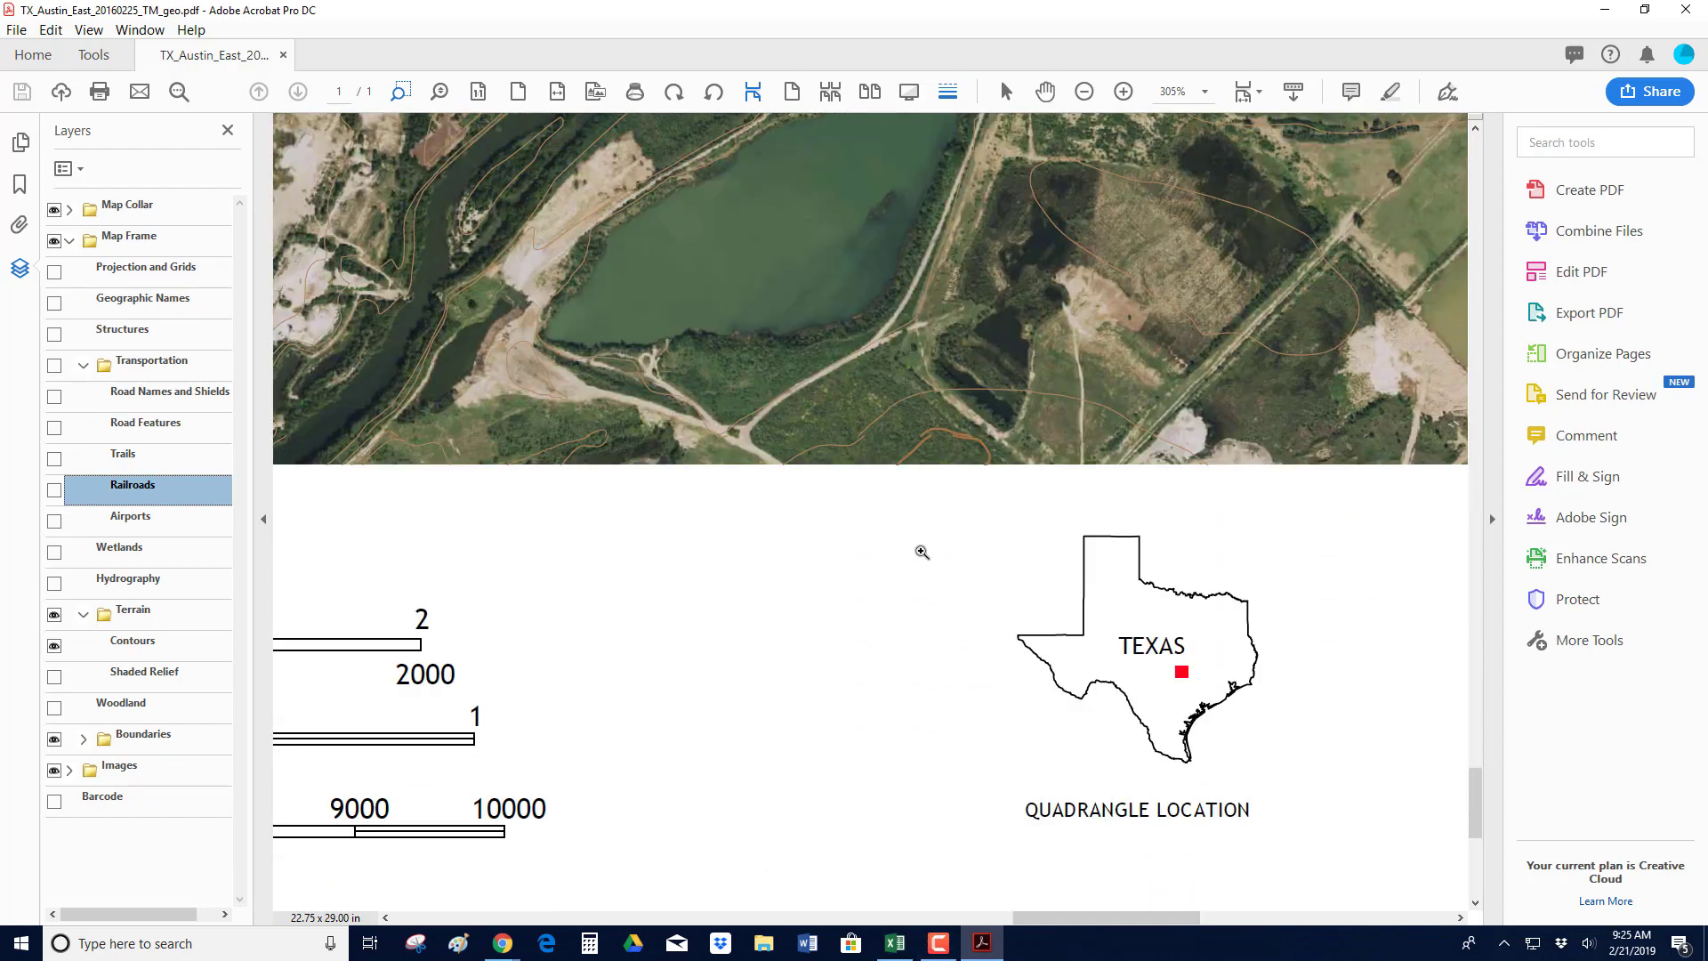
pyautogui.scroll(4, 920, 551)
pyautogui.scroll(4, 921, 551)
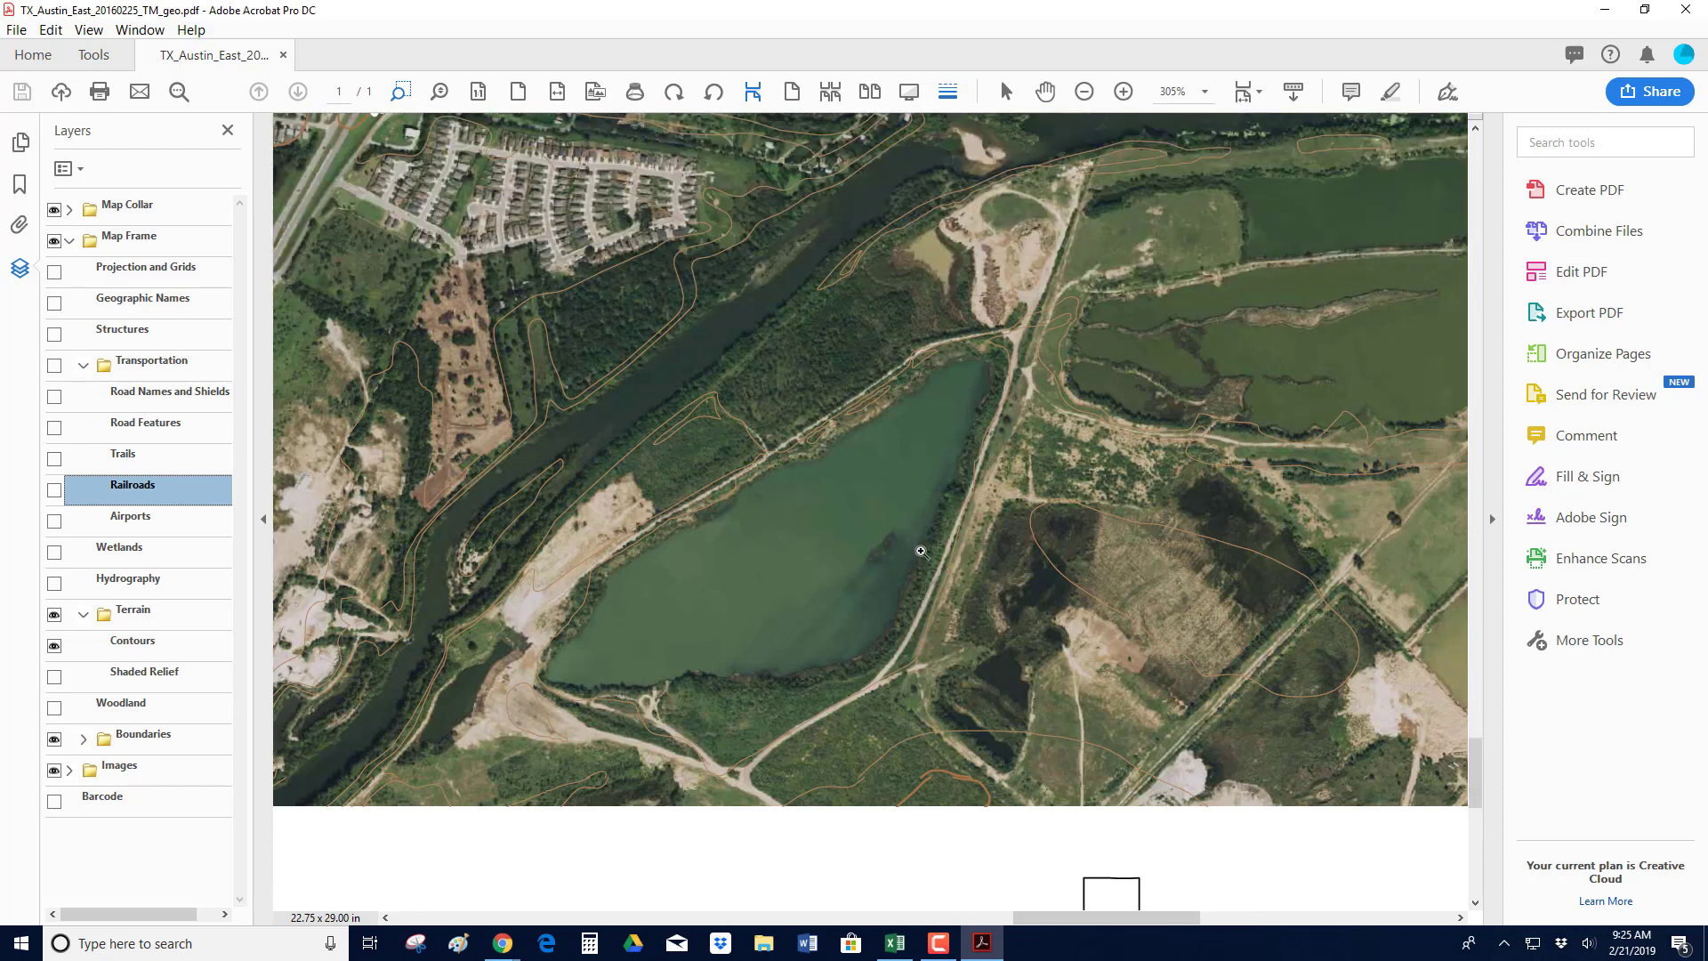
pyautogui.scroll(1, 921, 552)
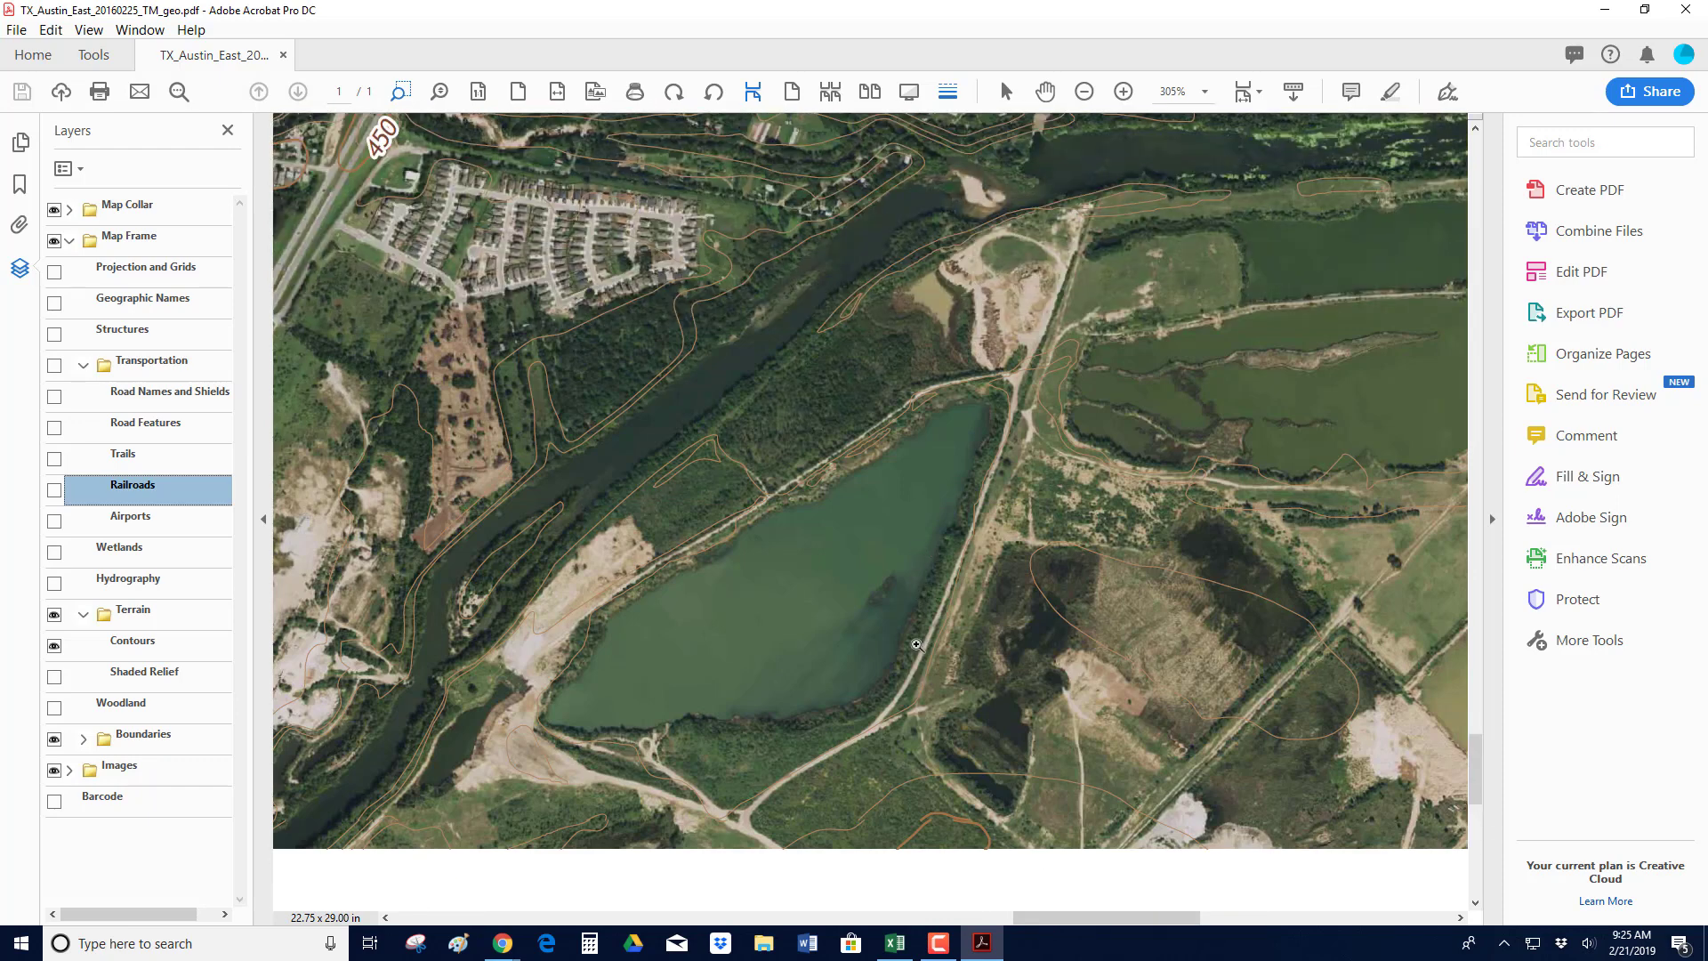
# - Examine the production credits and the data sources and dates in the map's bottom margin
pyautogui.scroll(-10, 925, 676)
pyautogui.scroll(-8, 1146, 863)
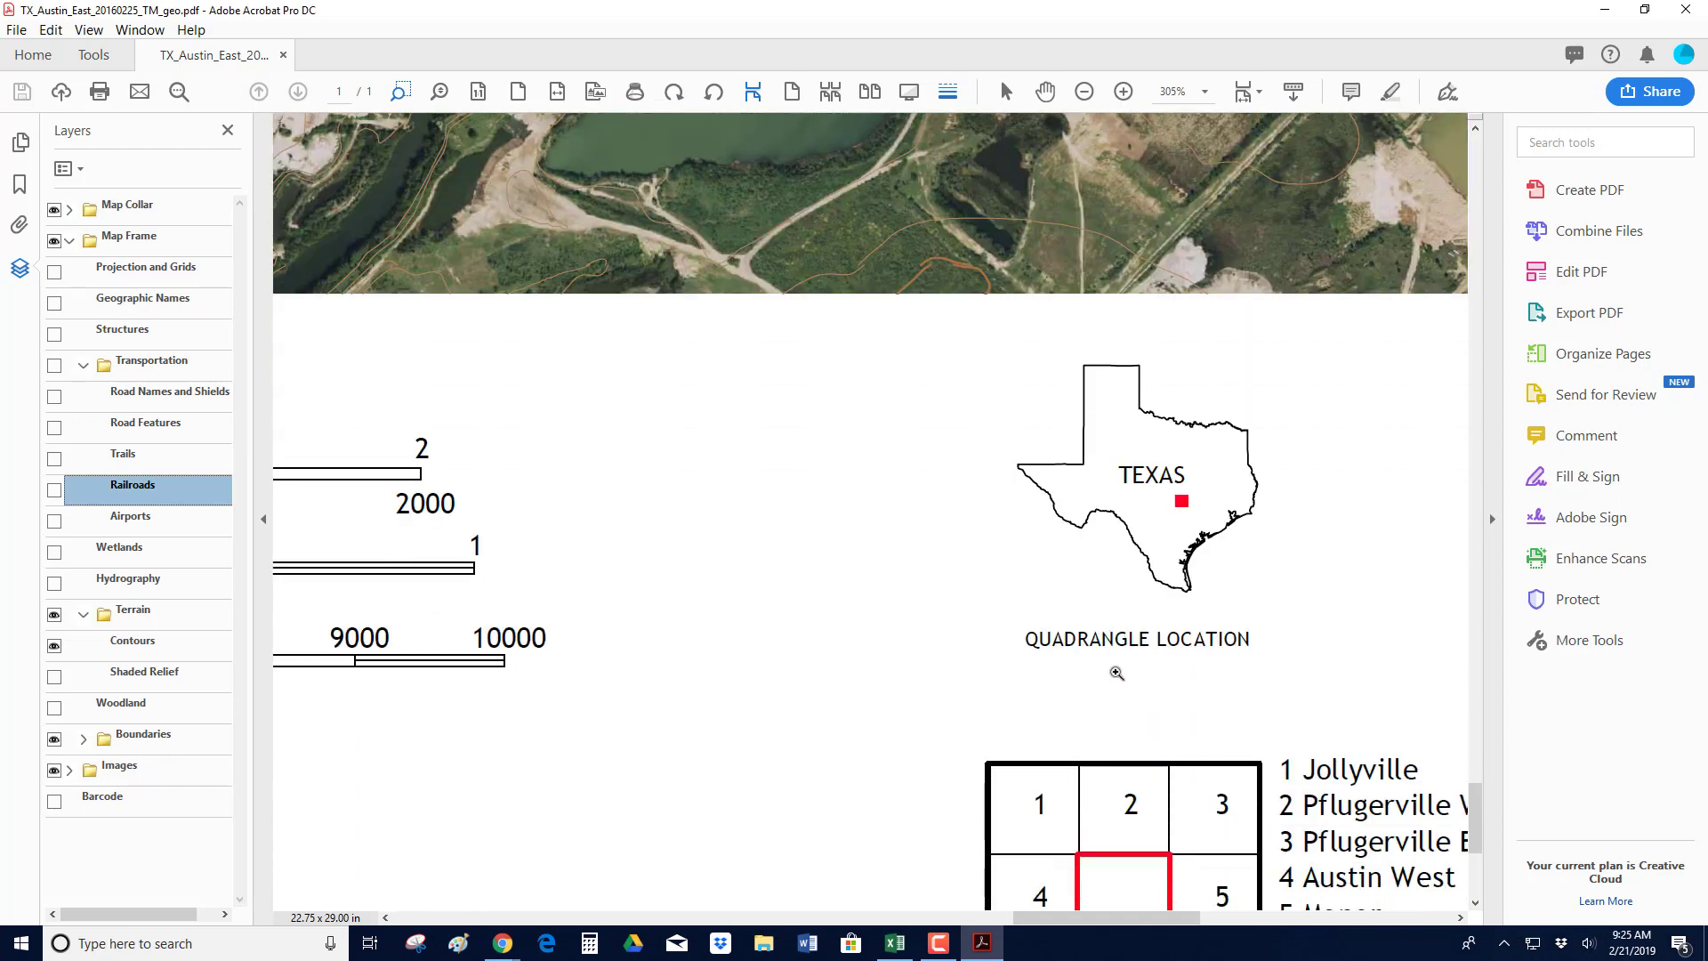
pyautogui.moveTo(1047, 916); pyautogui.dragTo(527, 831)
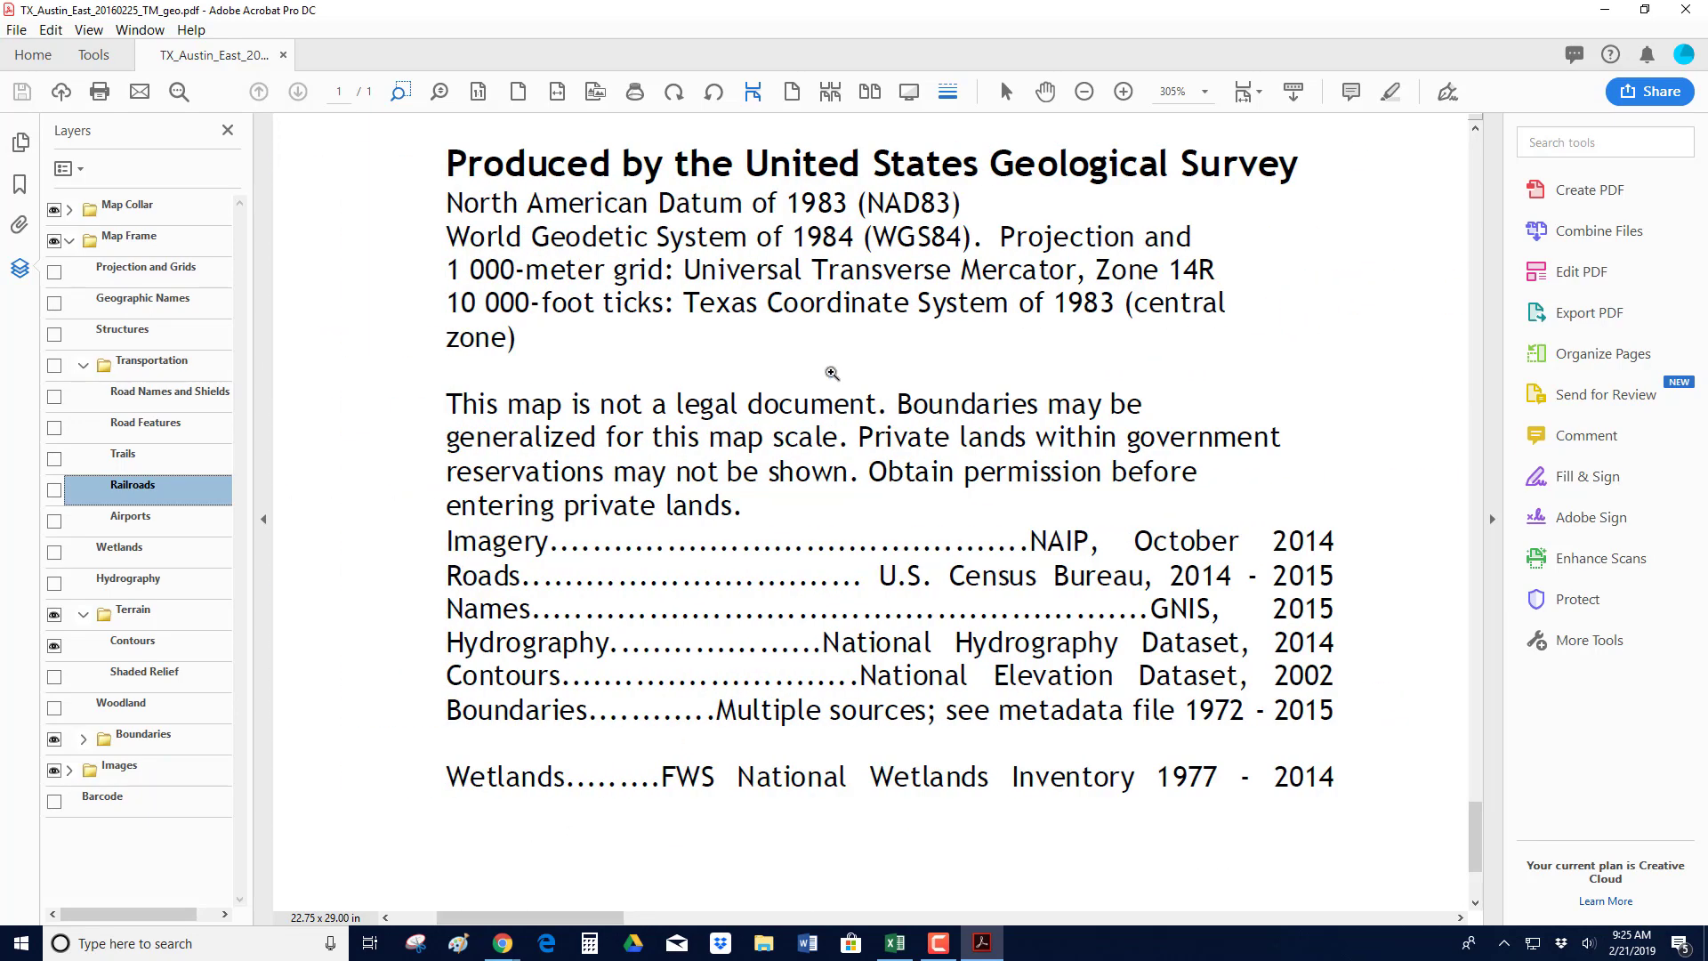